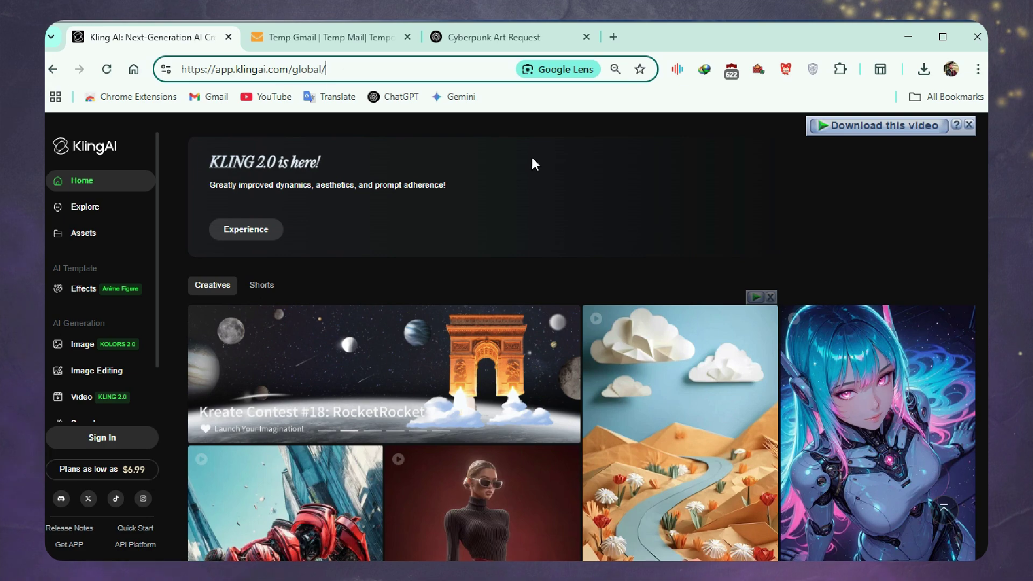
Open the email-based account sign-up form on Kling AI.
left_click(547, 198)
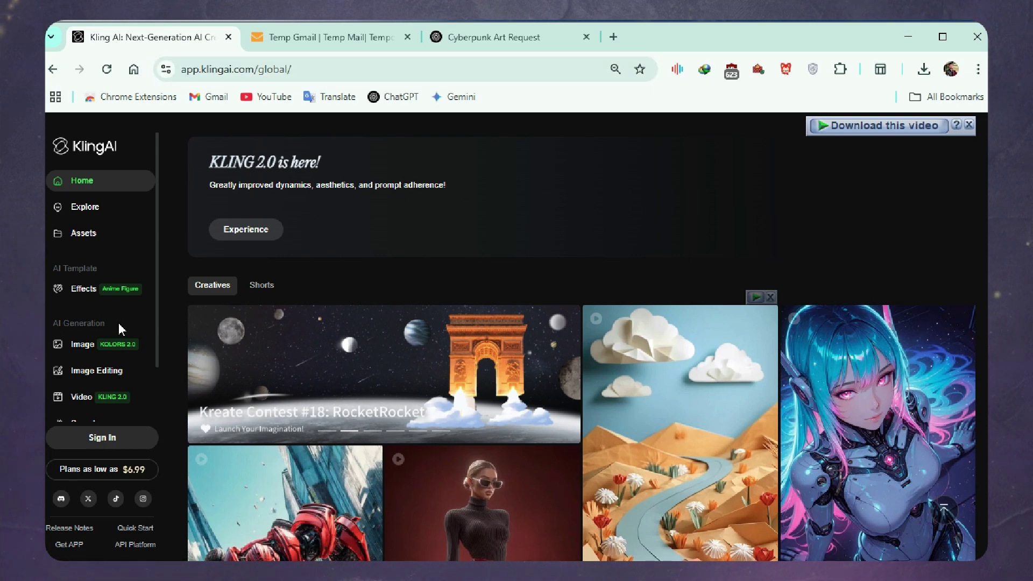
left_click(110, 444)
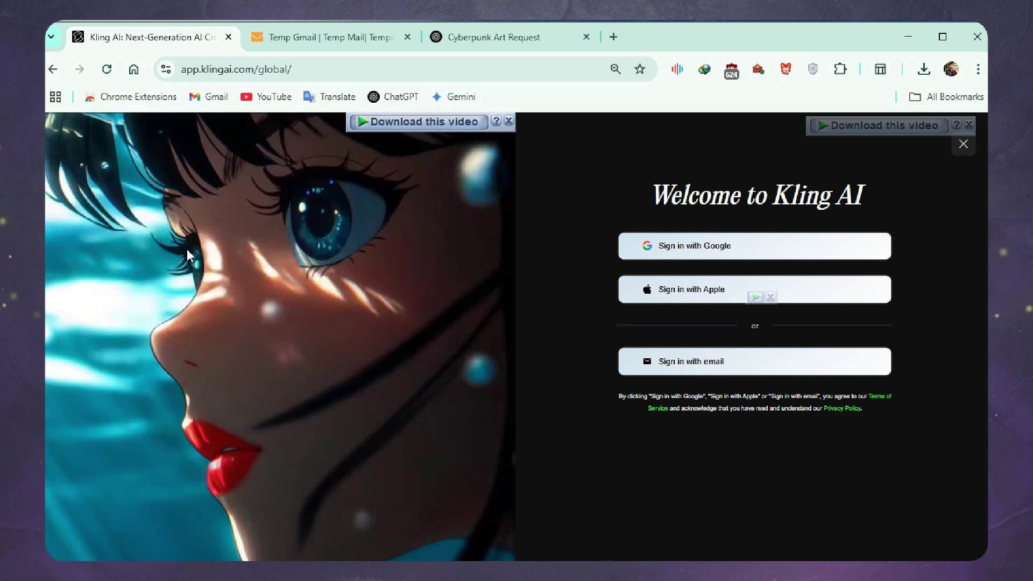
left_click(679, 364)
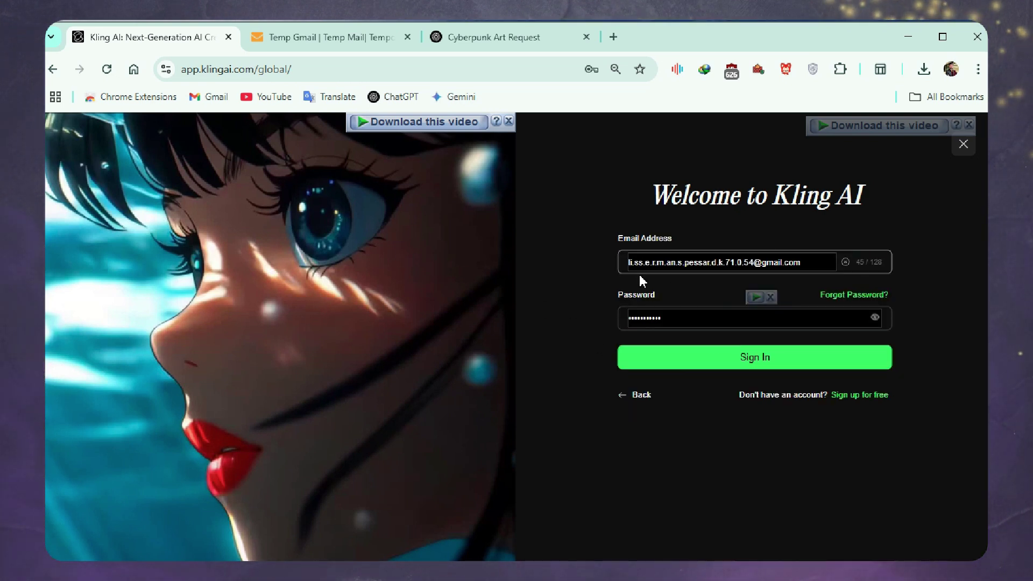
left_click(860, 401)
Clear the autofilled email address and password from the account creation form.
left_click(701, 264)
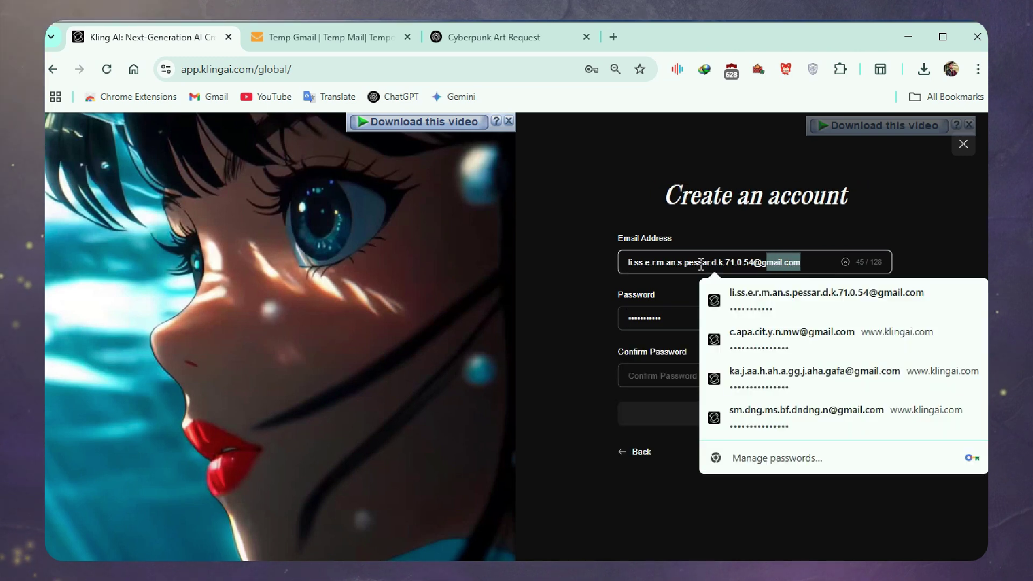
key("ctrl+a")
key("BackSpace")
left_click(577, 258)
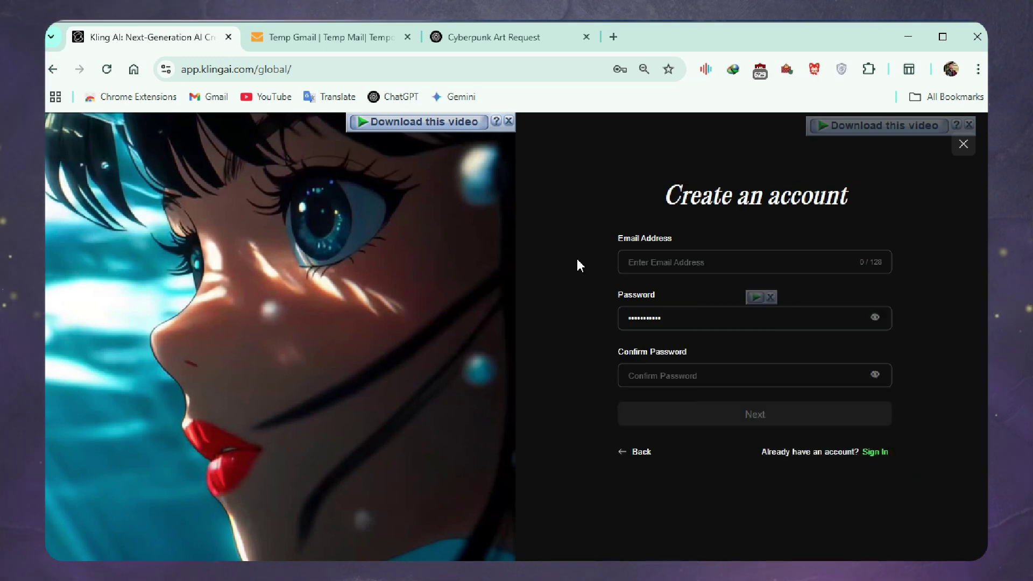
left_click(671, 316)
key("ctrl+a")
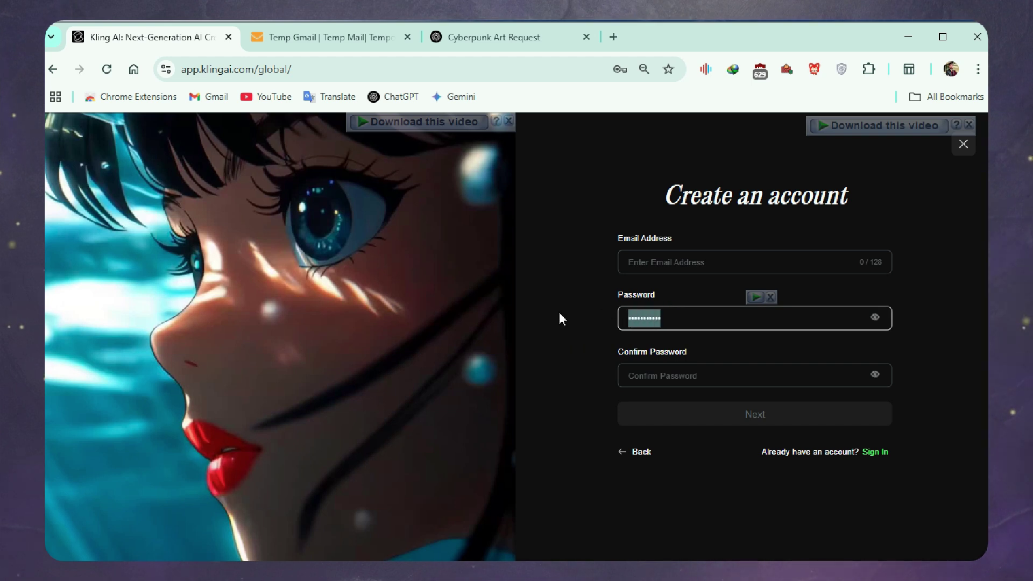
key("BackSpace")
left_click(569, 262)
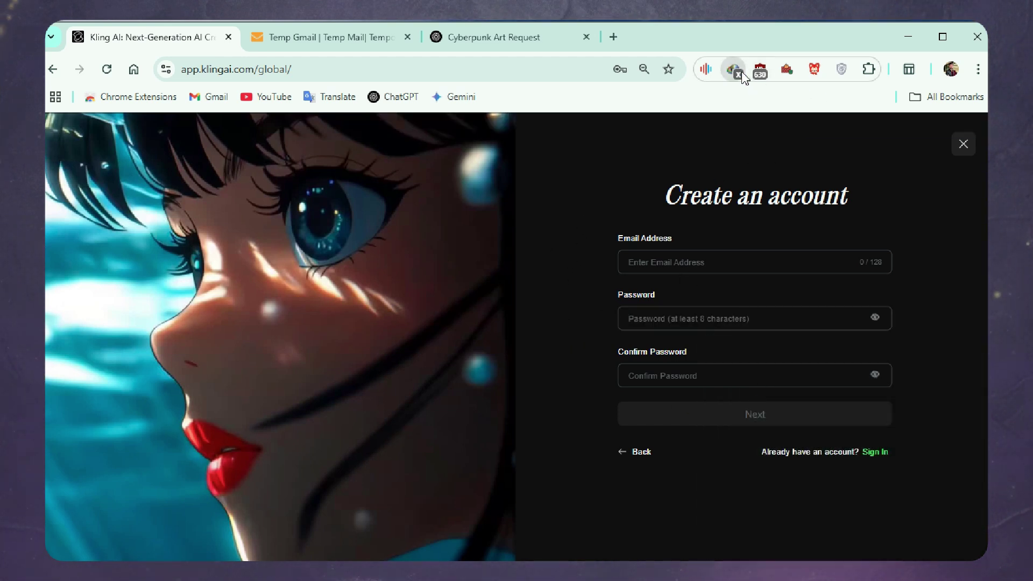
Switch to the MailTicking temporary mail page.
left_click(283, 37)
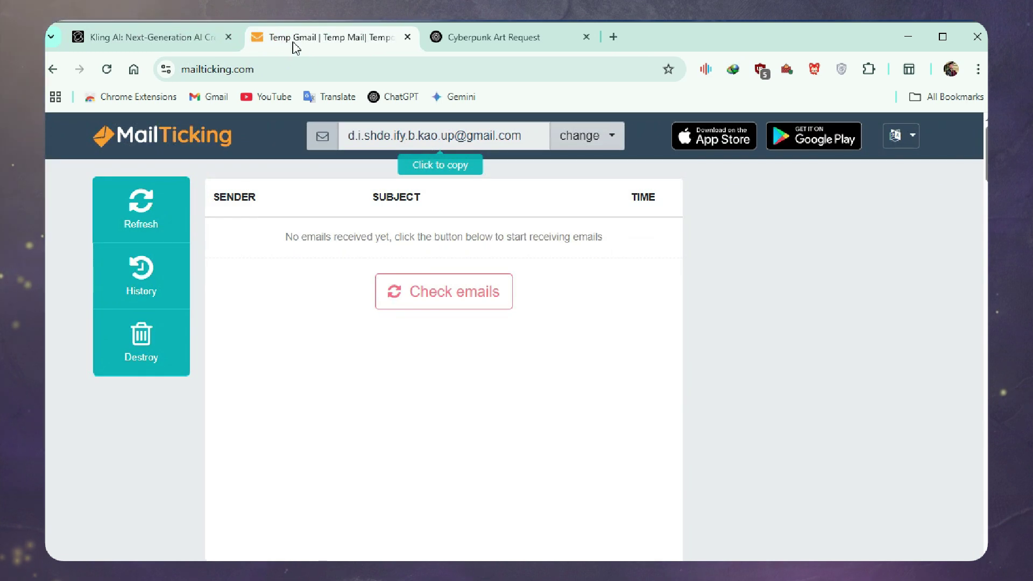
left_click(218, 69)
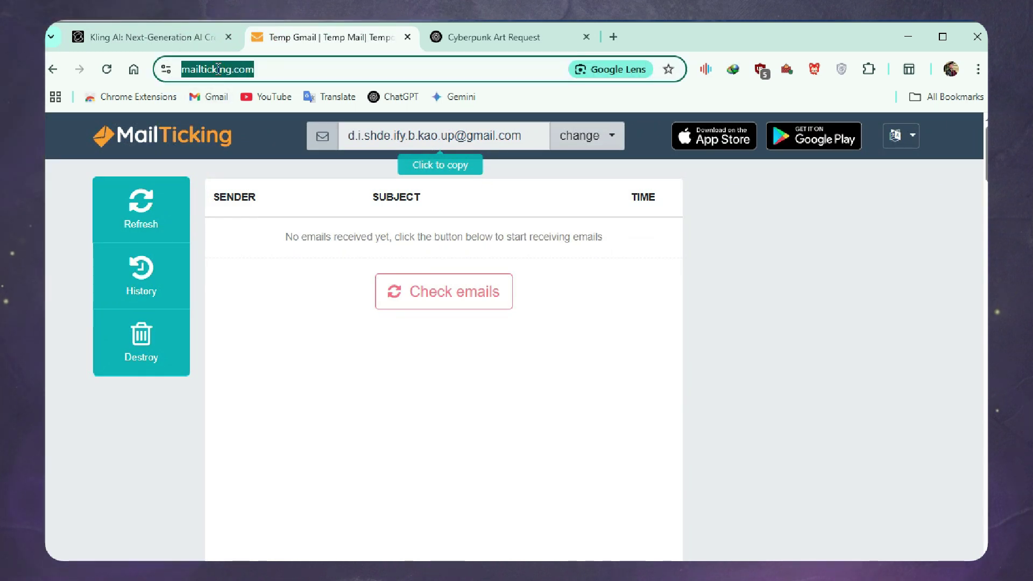
left_click(249, 73)
left_click_drag(182, 70, 457, 79)
left_click(294, 269)
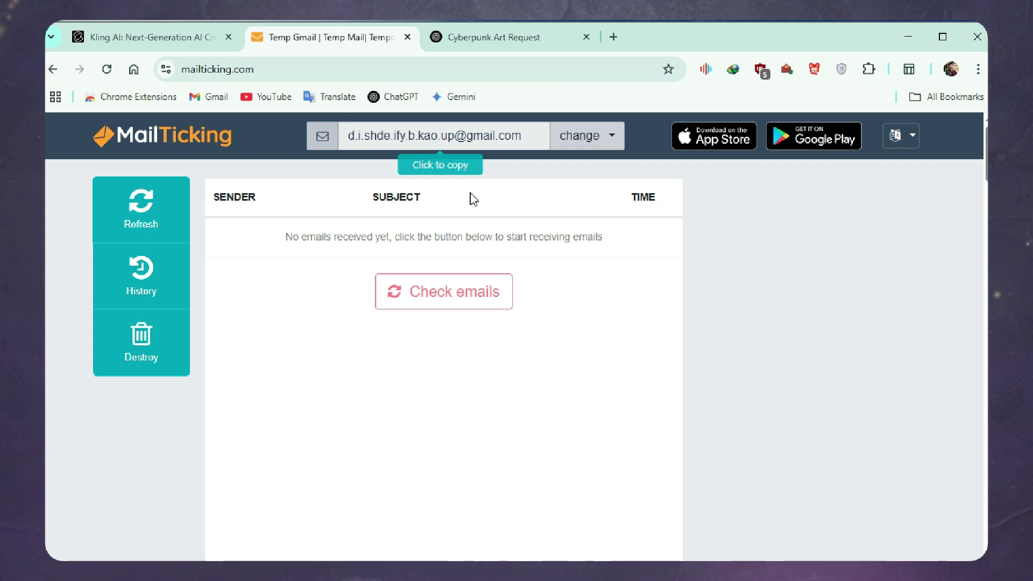
Generate a new temporary address in the dotted gmail.com format and copy it.
left_click(562, 151)
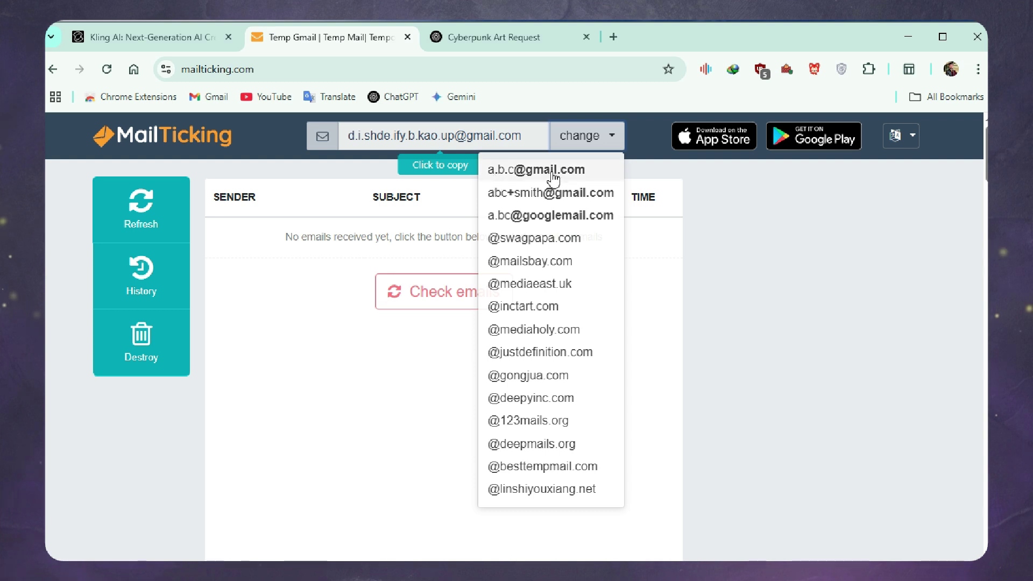
left_click(517, 173)
left_click(582, 167)
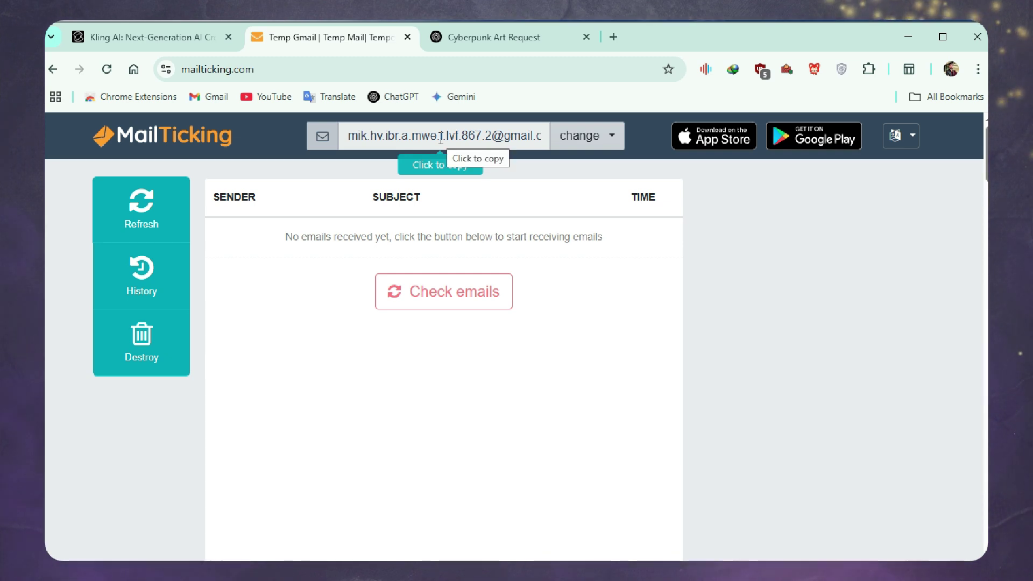
left_click(441, 138)
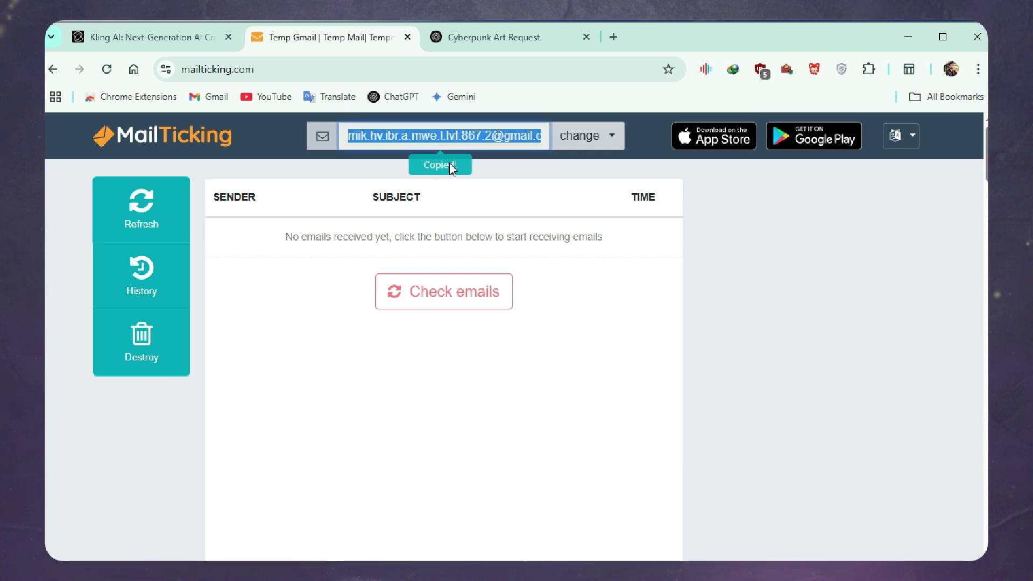
Switch back to Kling AI and paste the temporary address into the sign-up form's email field.
left_click(210, 42)
left_click(641, 258)
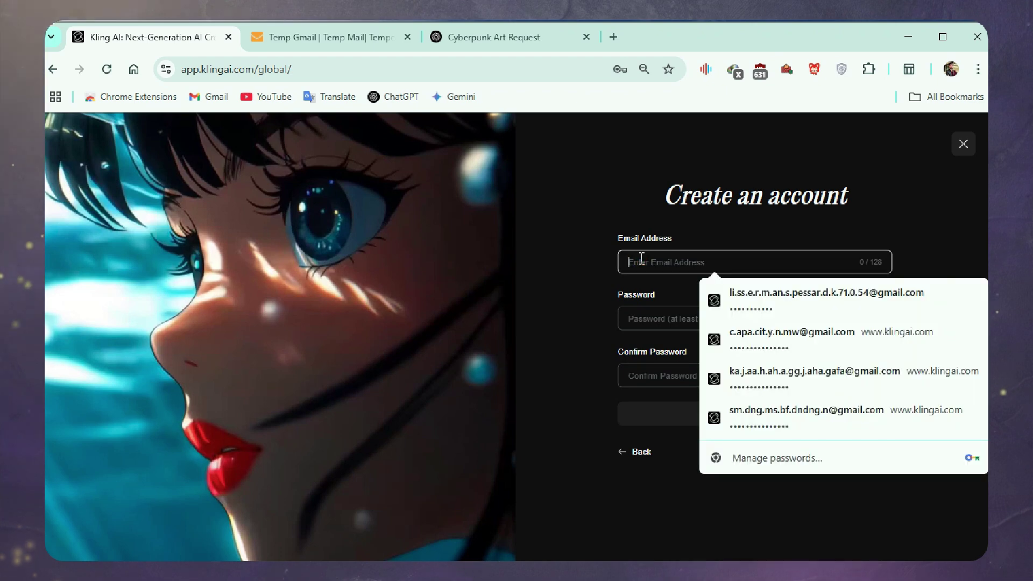
key("ctrl+v")
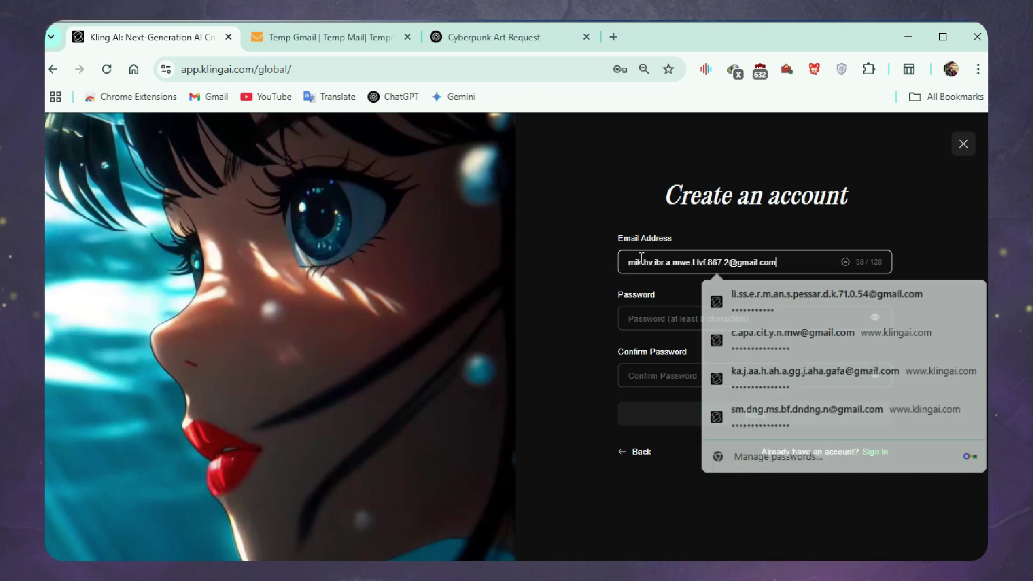
Enter and confirm the account password, submit the sign-up form and save the login in the browser.
left_click(646, 323)
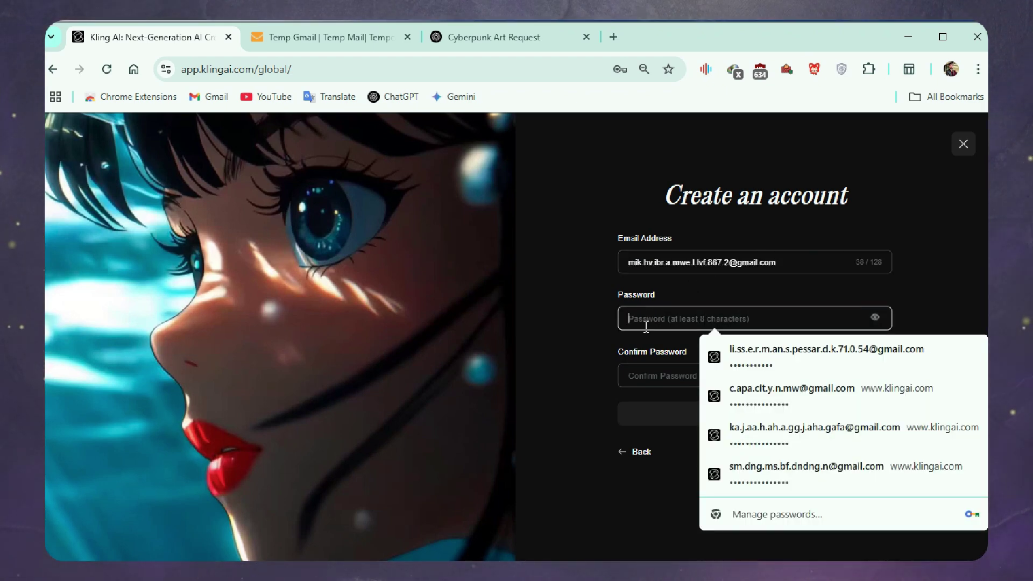
type("••••••")
left_click(653, 385)
key("ctrl+v")
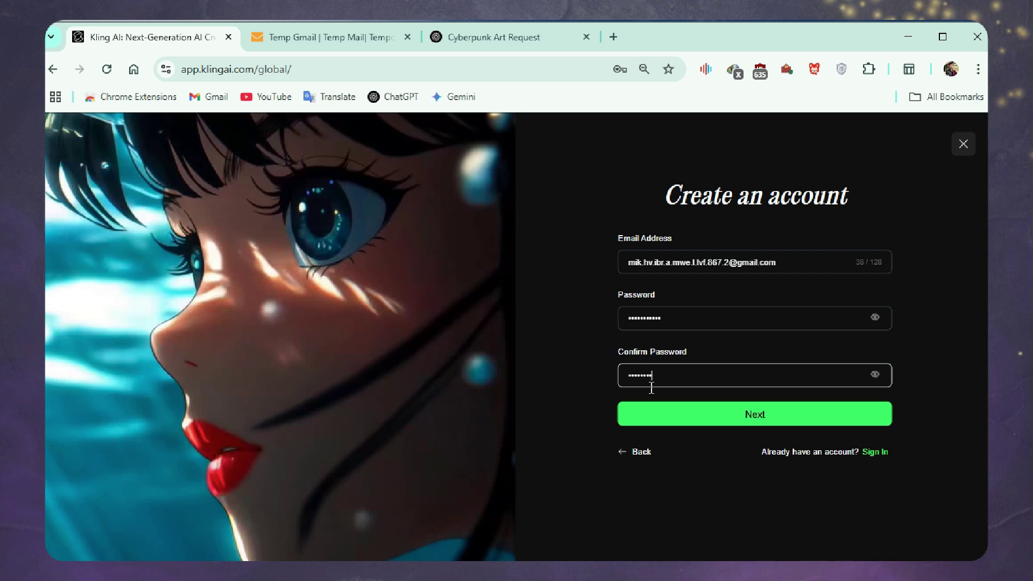
left_click(666, 408)
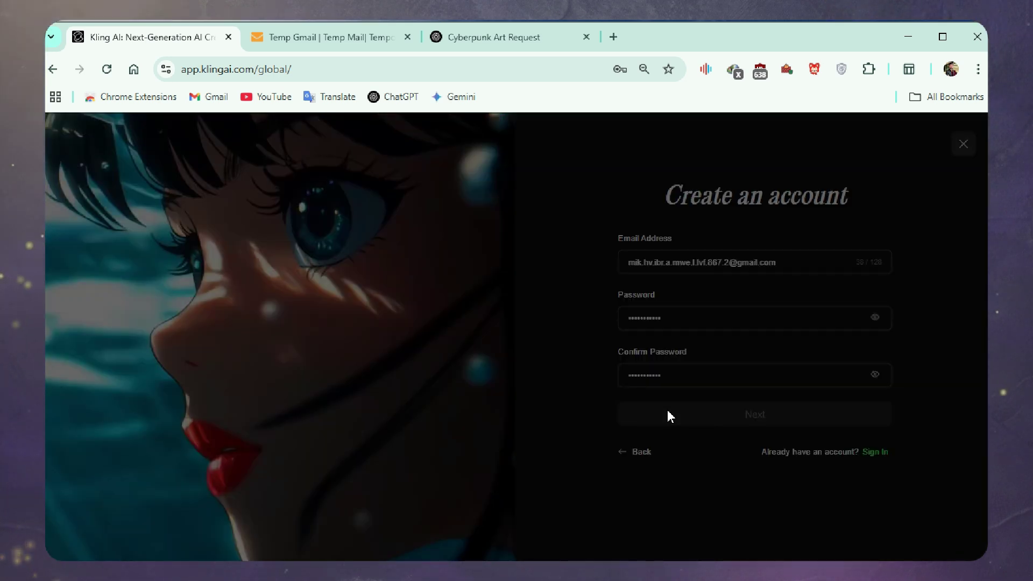
left_click_drag(445, 423, 561, 429)
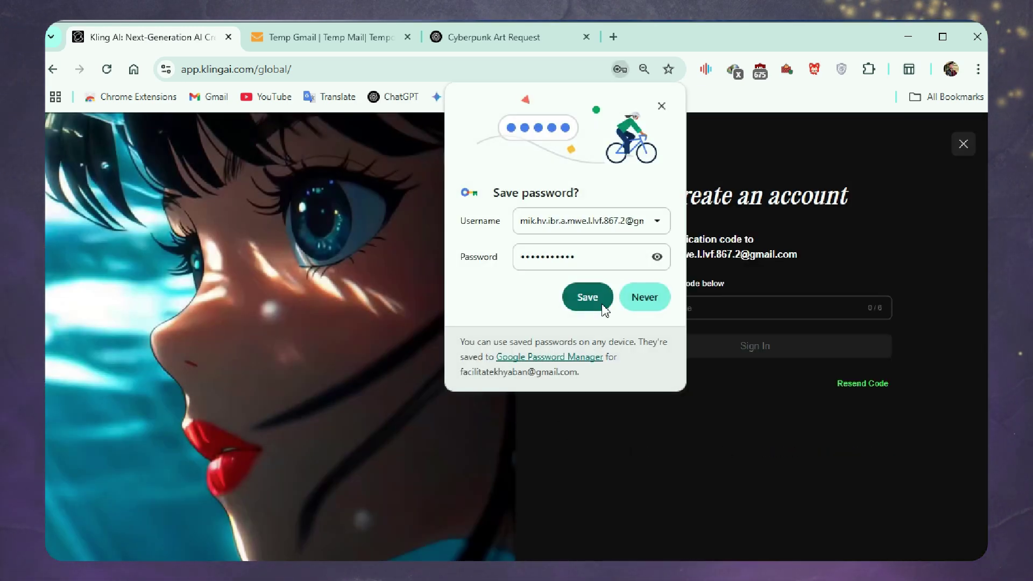
left_click(588, 297)
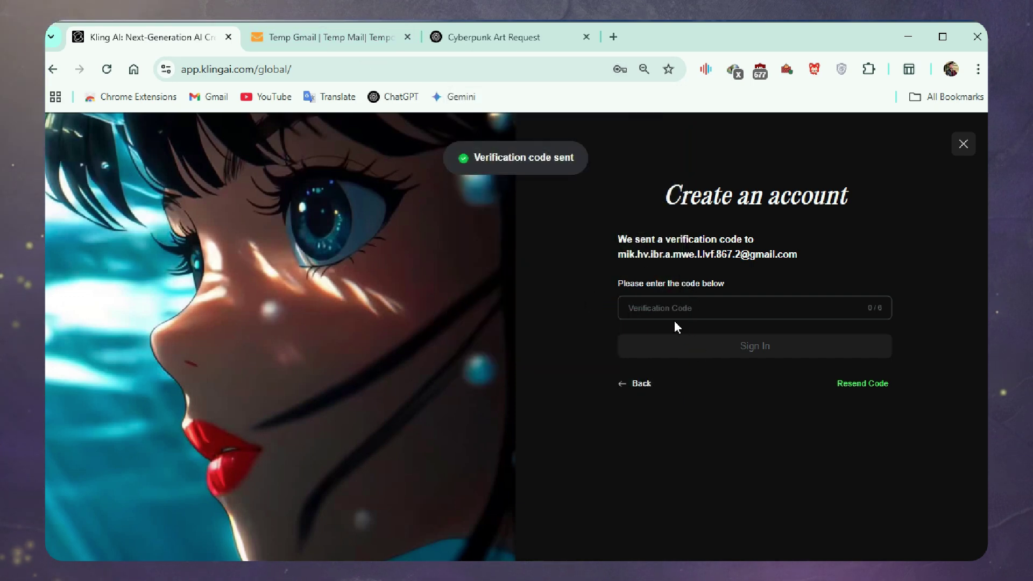
Check the MailTicking inbox, open the KlingAI Account Verification email and copy its verification code.
left_click(365, 39)
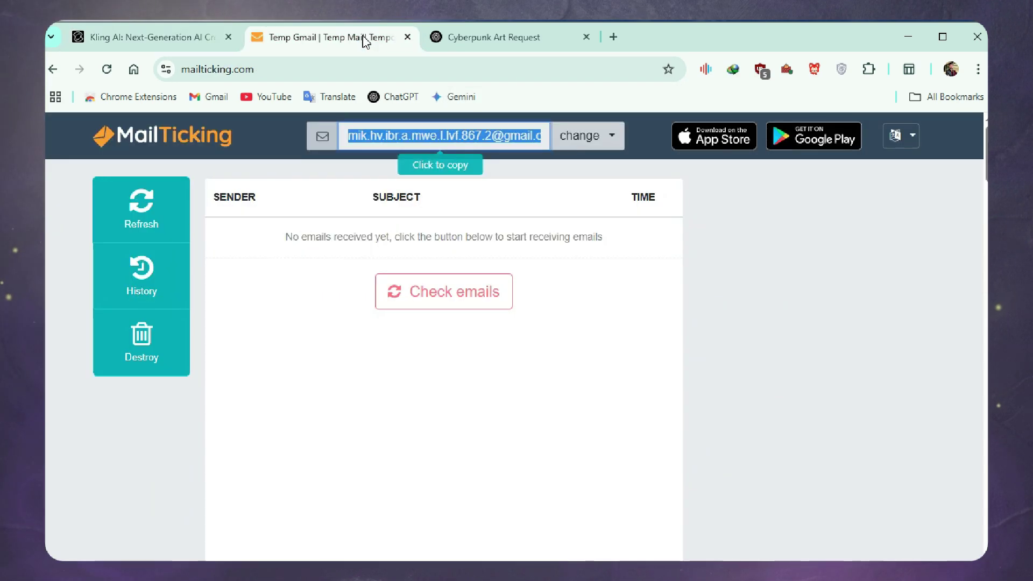
left_click(440, 298)
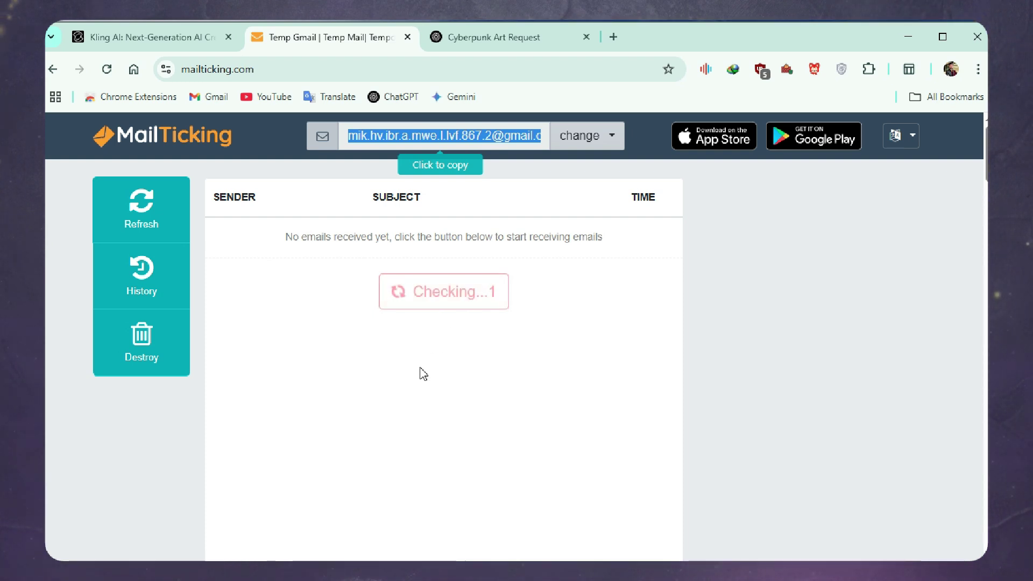
left_click(349, 235)
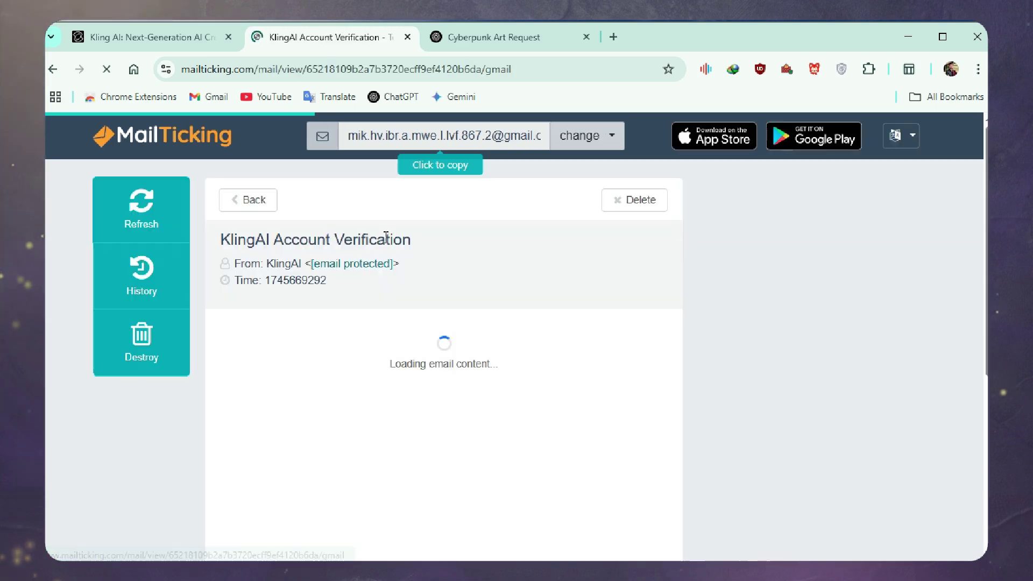
scroll(362, 300, "down", 3)
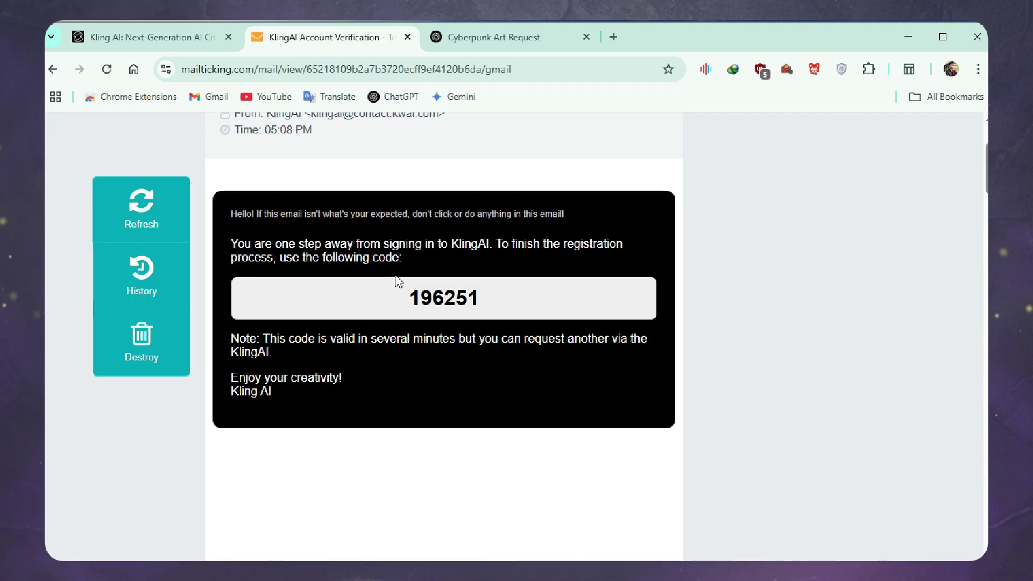
double_click(449, 302)
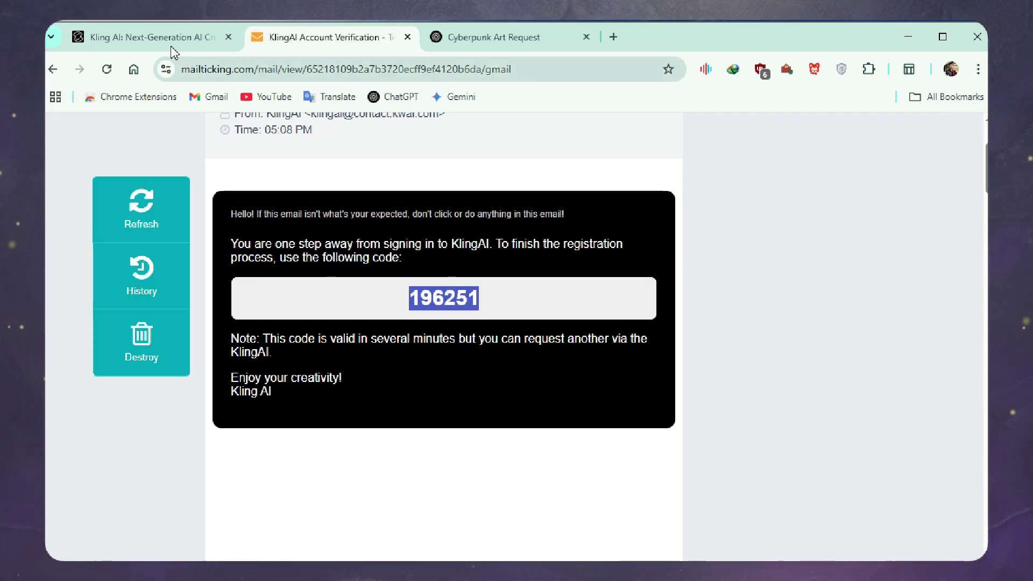
Paste the verification code into Kling AI's account creation form and sign in.
left_click(160, 38)
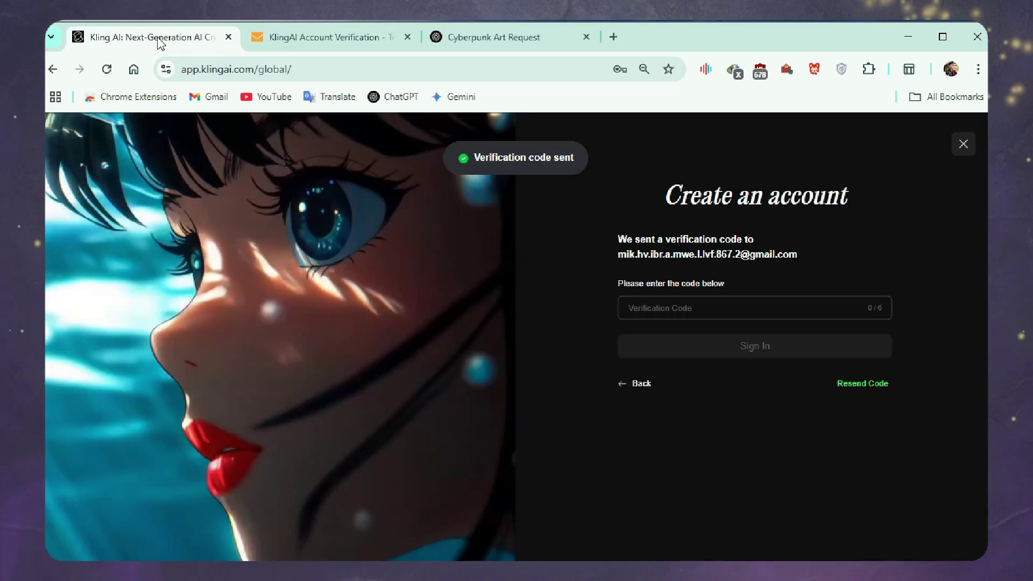
left_click(655, 304)
key("ctrl+v")
left_click(678, 351)
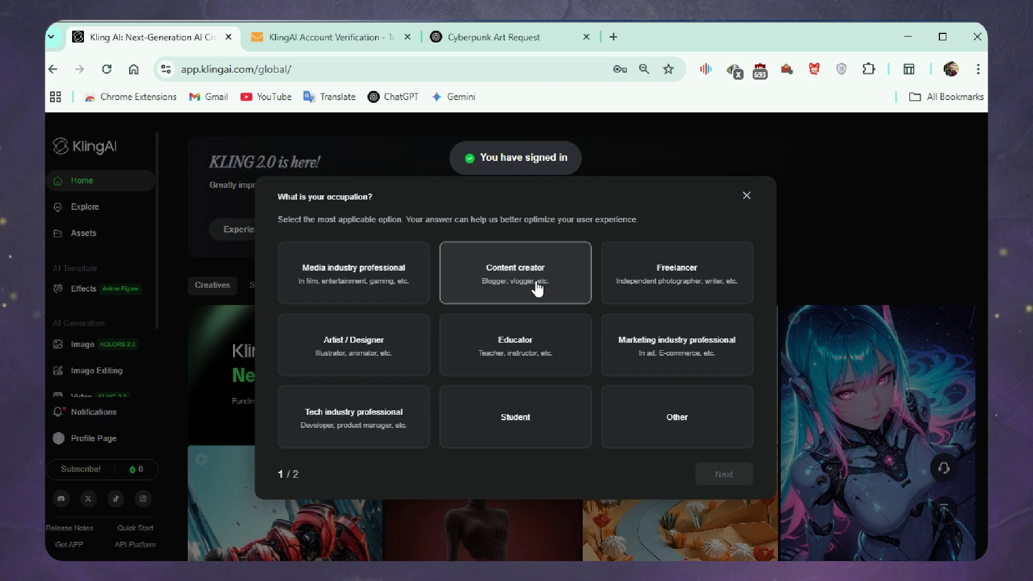
Dismiss the occupation questionnaire and open the AI image generation tool.
left_click(746, 197)
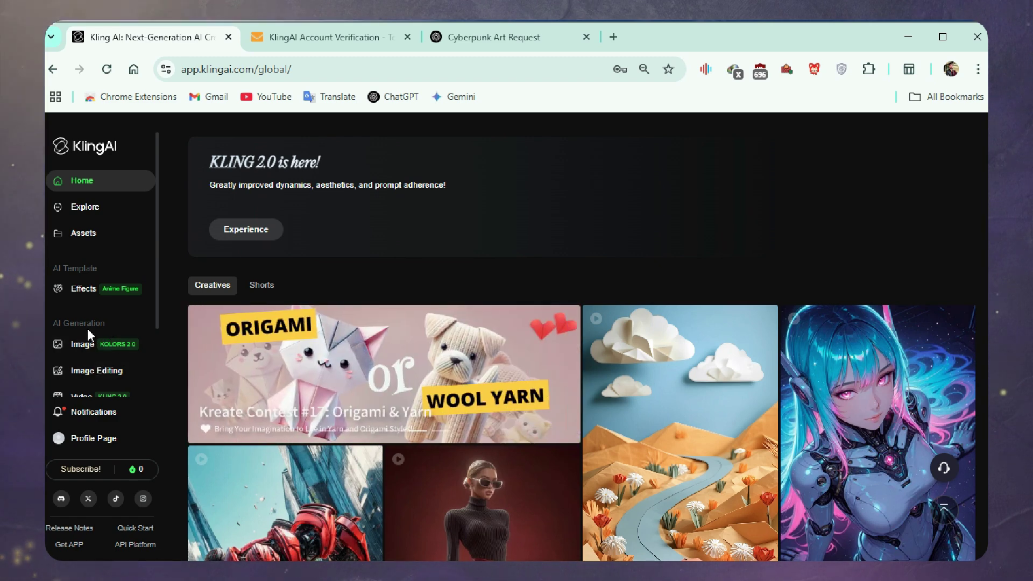
scroll(89, 334, "down", 2)
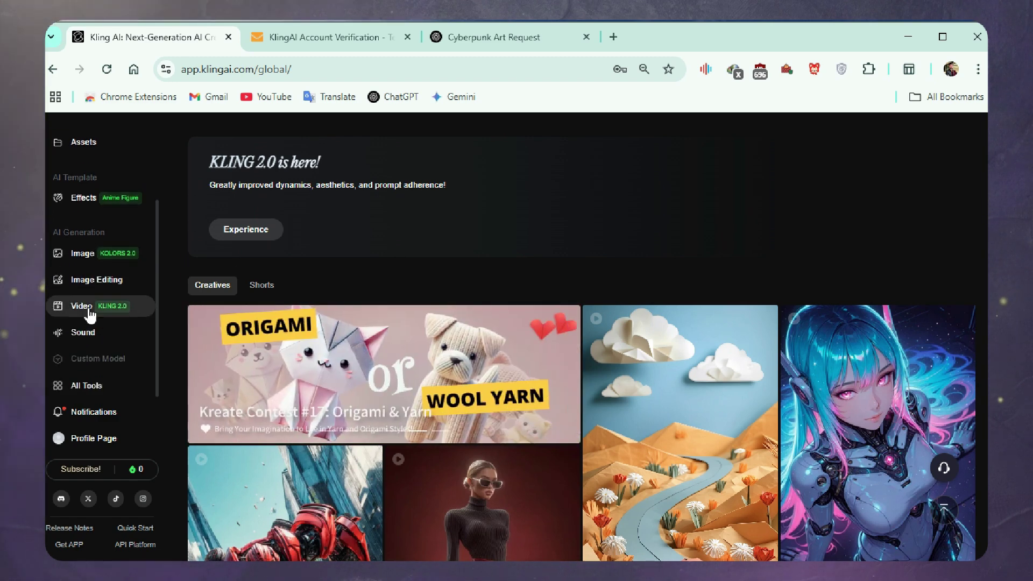
left_click(85, 258)
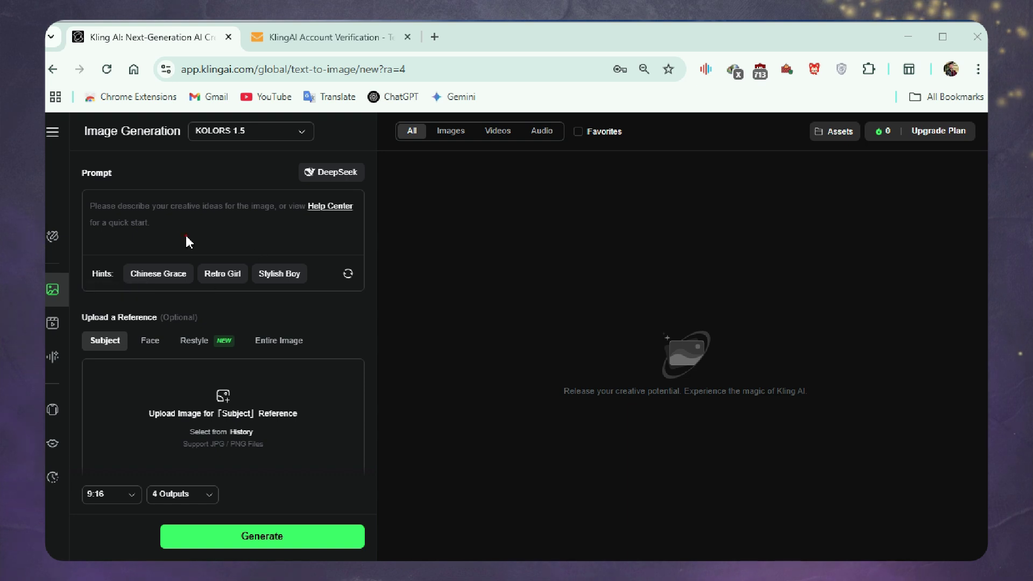
Paste the image prompt describing a dangerously beautiful anime girl with waist-length black hair and crimson eyes unsheathing a glowing katana under neon rain.
key("ctrl+v")
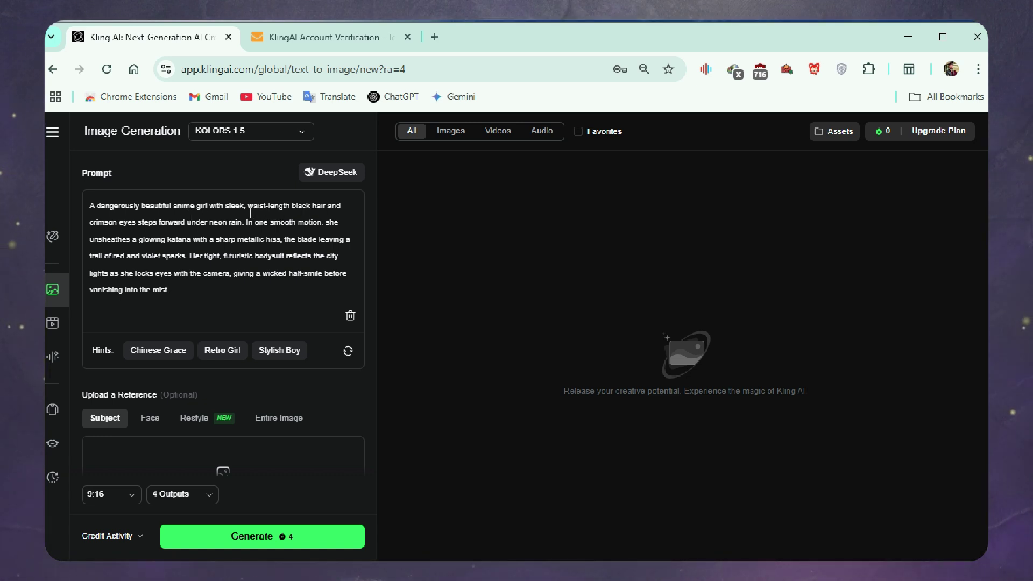
left_click_drag(216, 206, 318, 277)
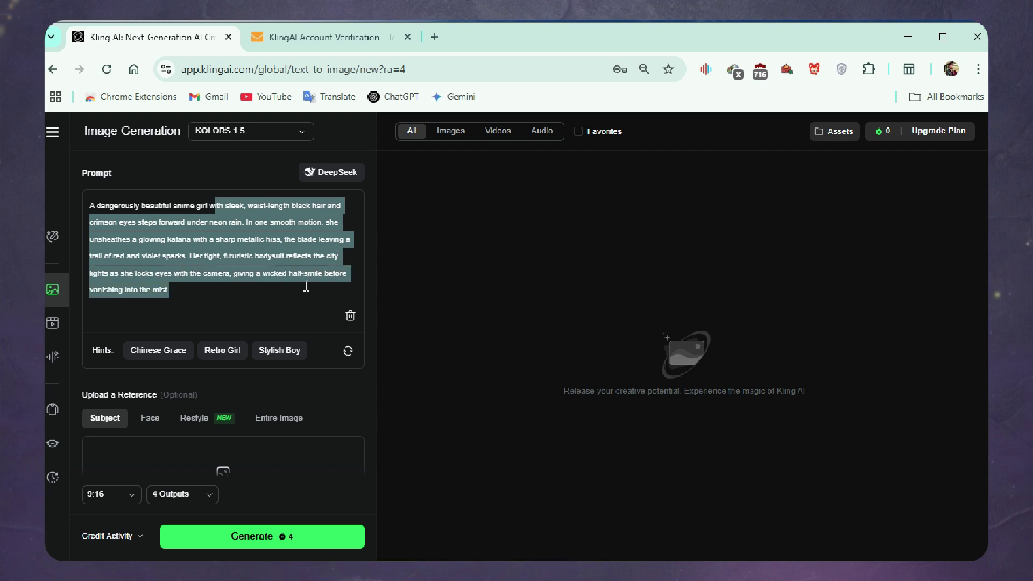
left_click(261, 290)
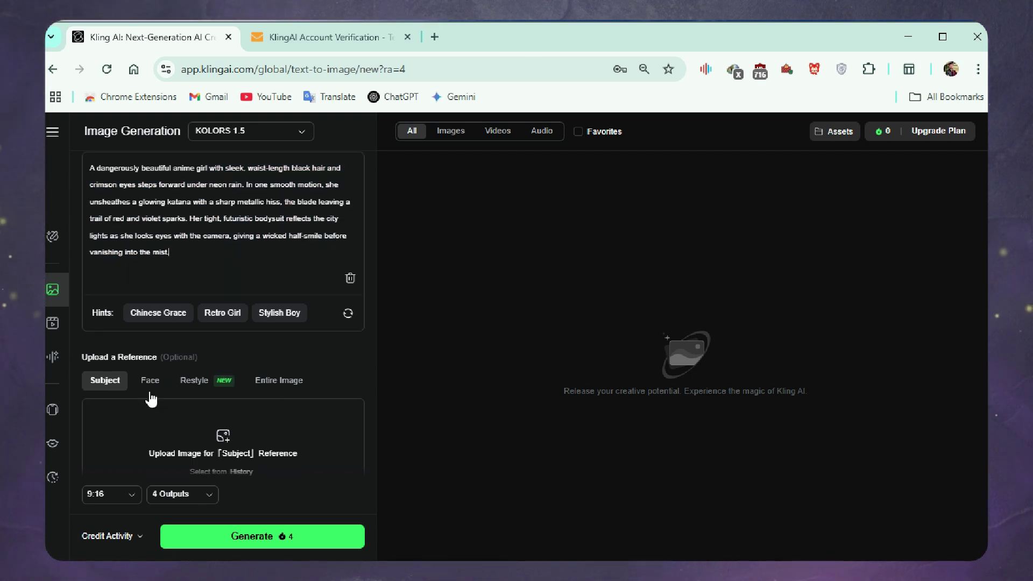
Examine the available aspect ratios and output counts for the image generation.
scroll(153, 371, "down", 3)
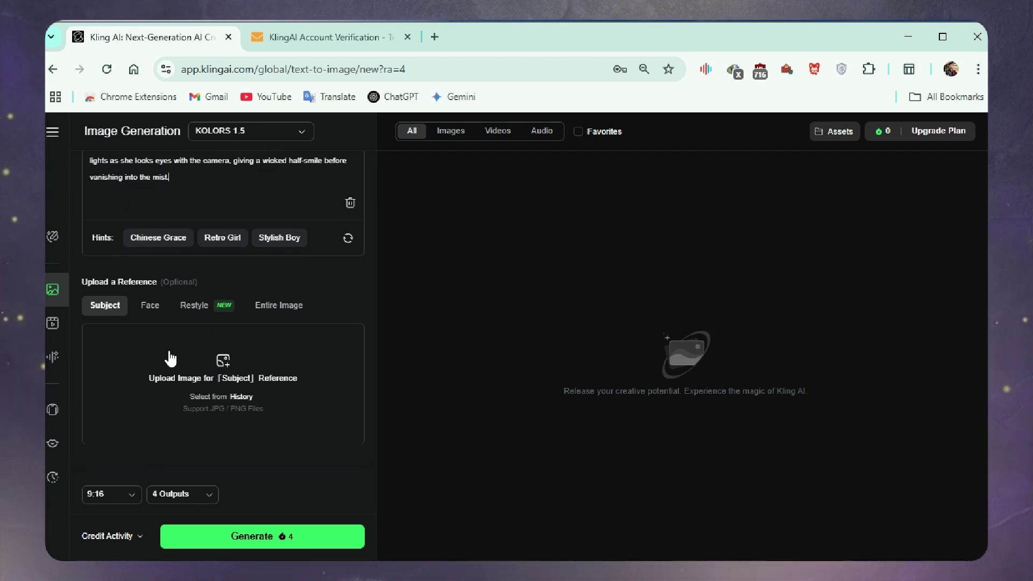
left_click(110, 494)
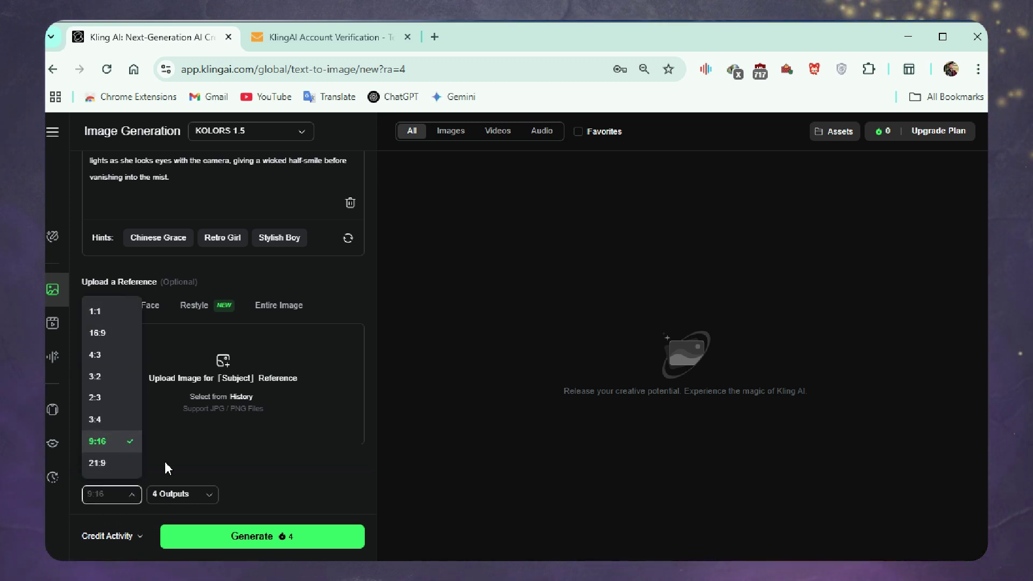
left_click(177, 495)
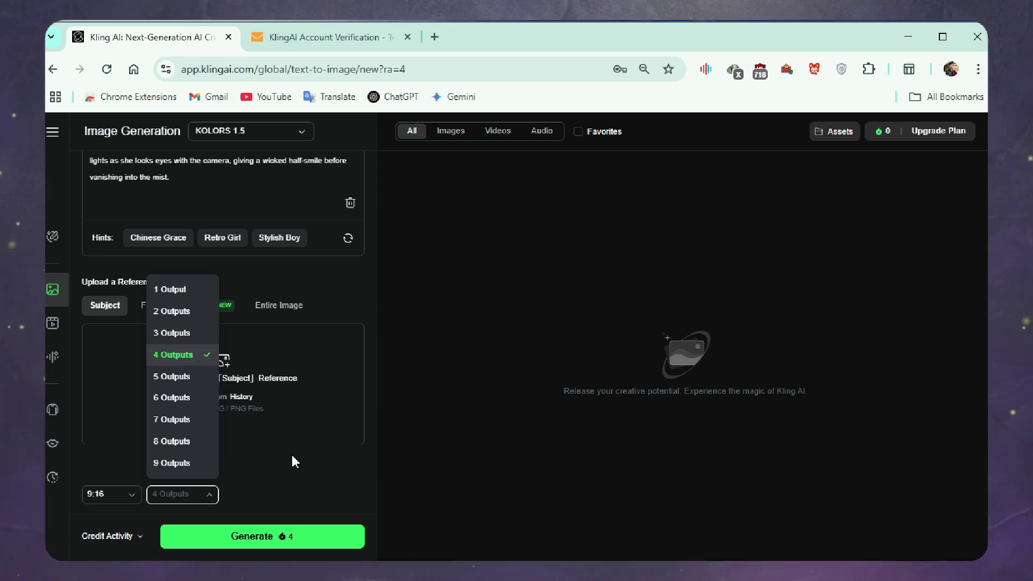
left_click(211, 505)
left_click(223, 543)
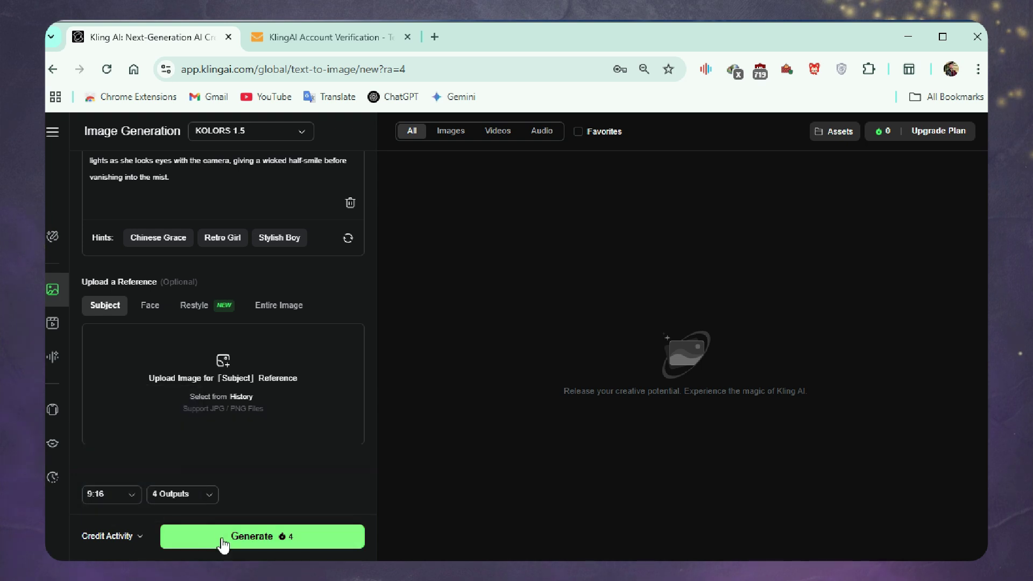
Check the credit activity and reload the page to refresh the credit balance, closing the trial package notice.
left_click(888, 134)
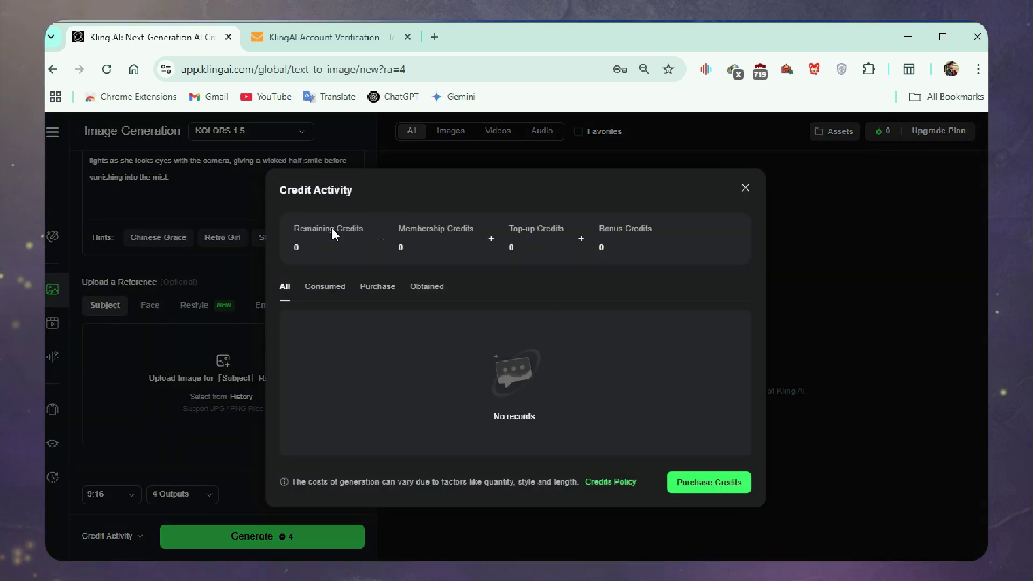
left_click(745, 190)
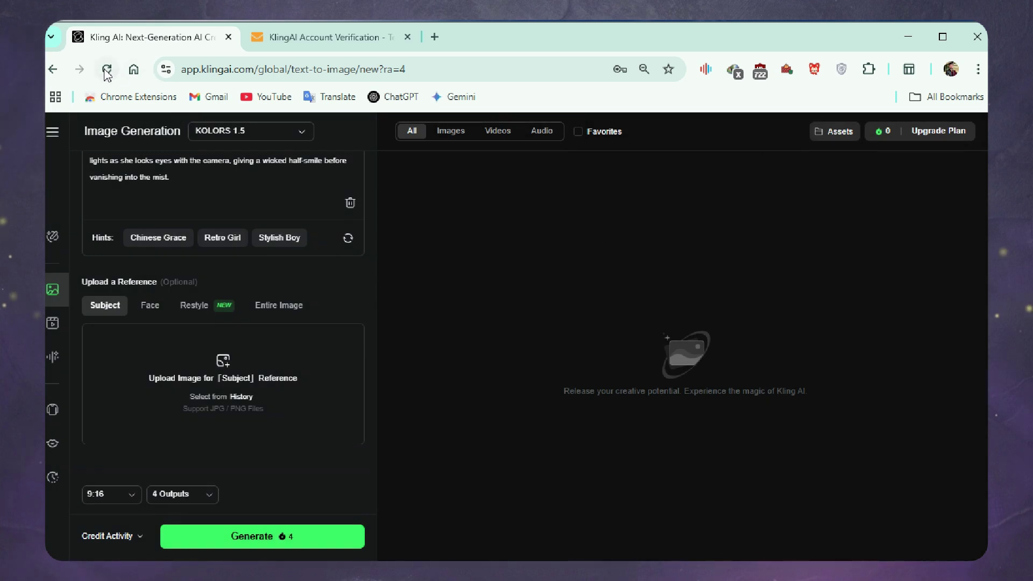
left_click(108, 70)
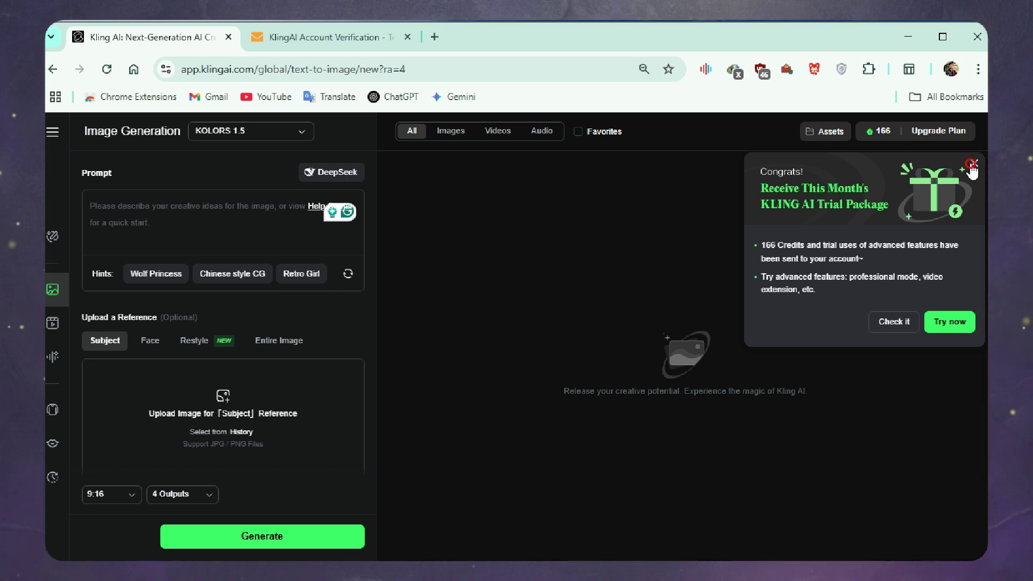
left_click(972, 164)
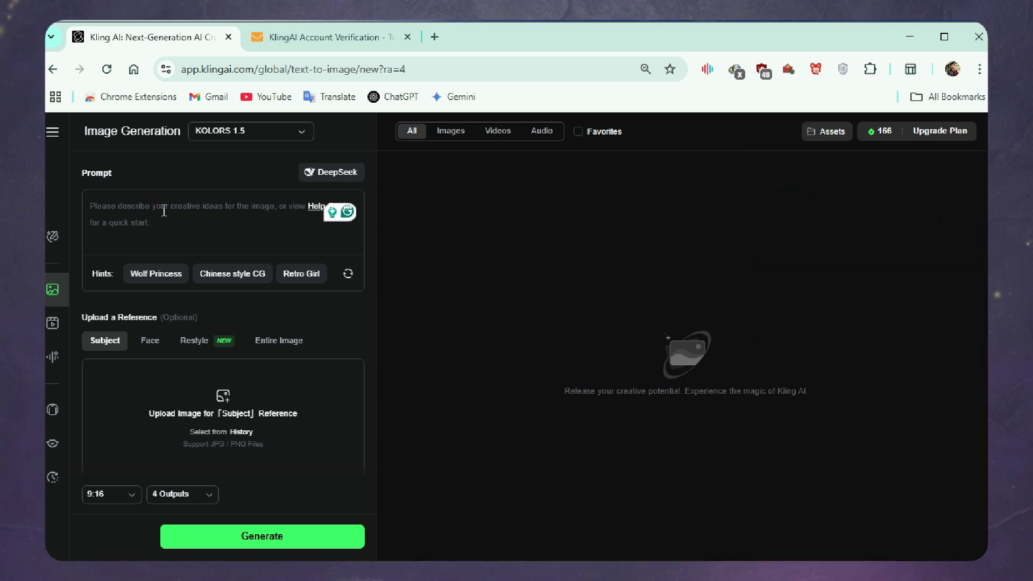
Generate 4 outputs at 9:16 from the prompt about a dangerously beautiful anime girl with waist-length black hair and crimson eyes under neon rain.
type("A dangerously beautiful anime girl with sleek, waist-length black hair and crimson eyes steps forward under neon rain. In one smooth motion, she unsheathes a glowing katana with a sharp metallic hiss, the blade leaving a trail of red and violet sparks. Her tight, futuristic bodysuit reflects the city lights as she locks eyes with the camera, giving a wicked half-smile before vanishing into the mist.")
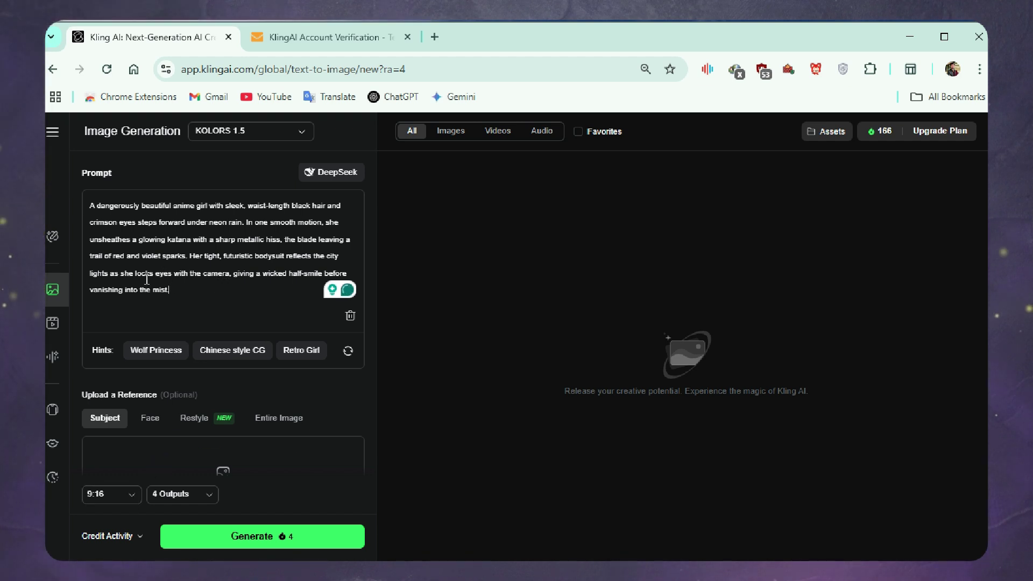
left_click(110, 494)
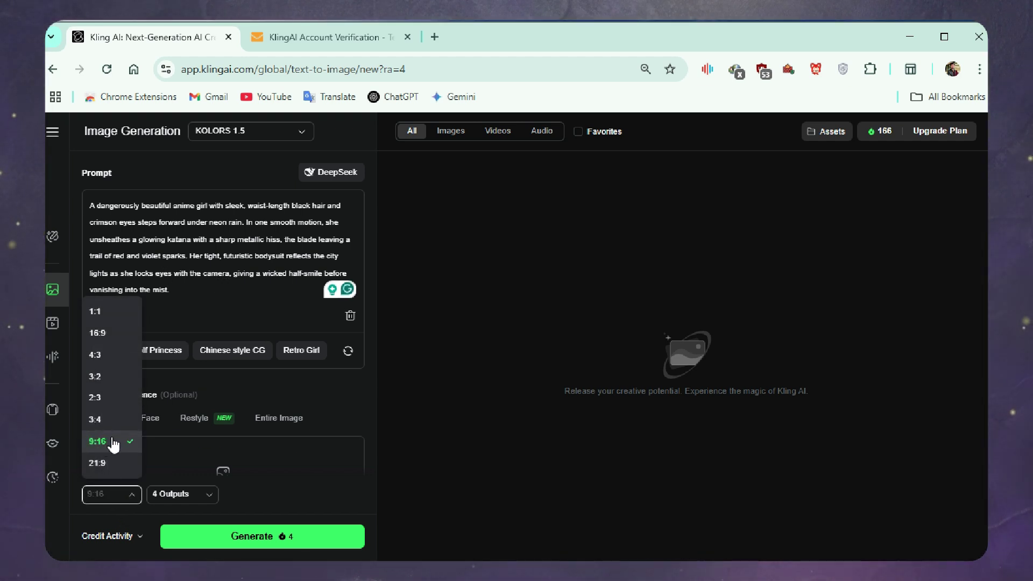
left_click(110, 441)
left_click(173, 495)
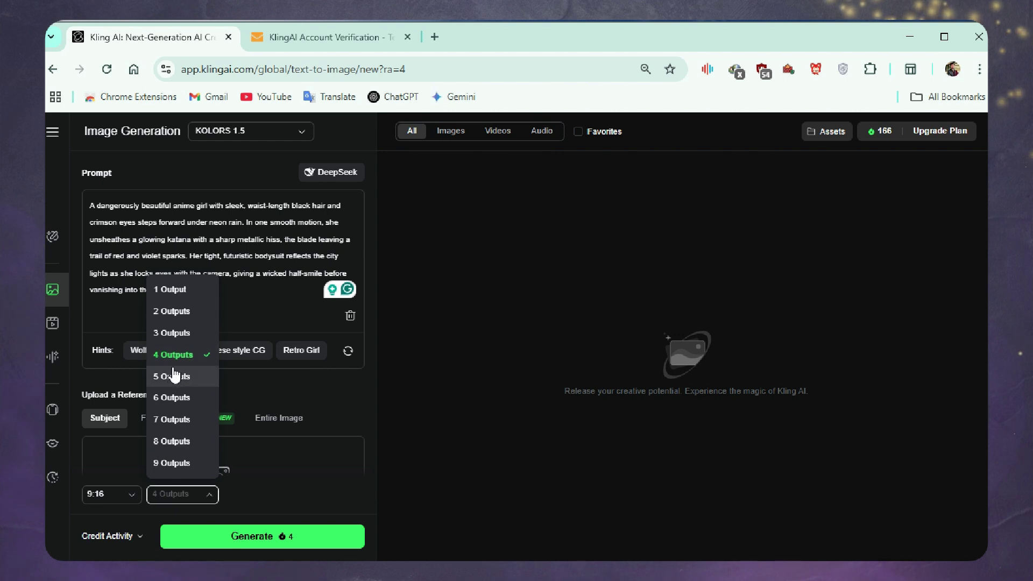
left_click(235, 537)
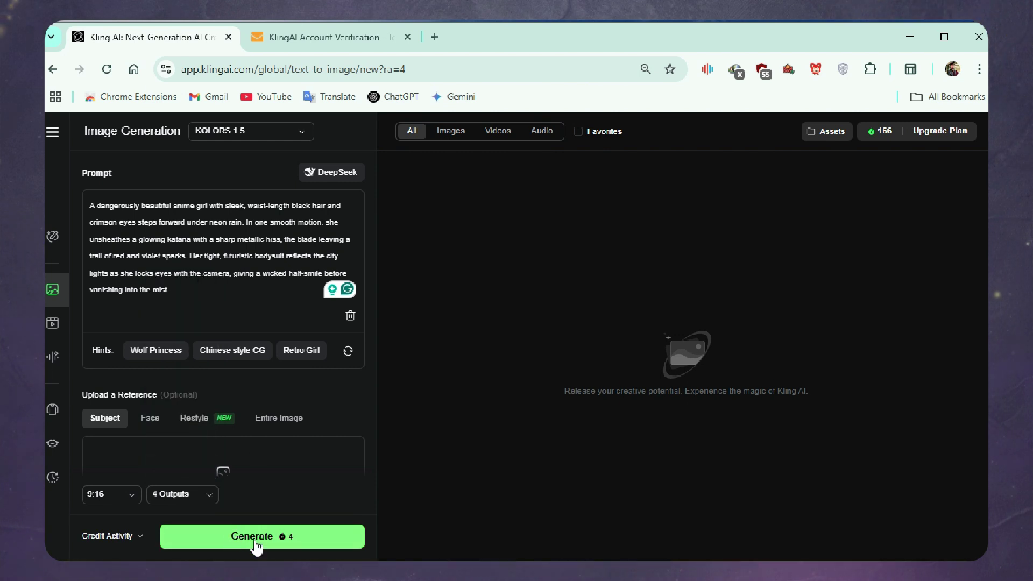
left_click(256, 545)
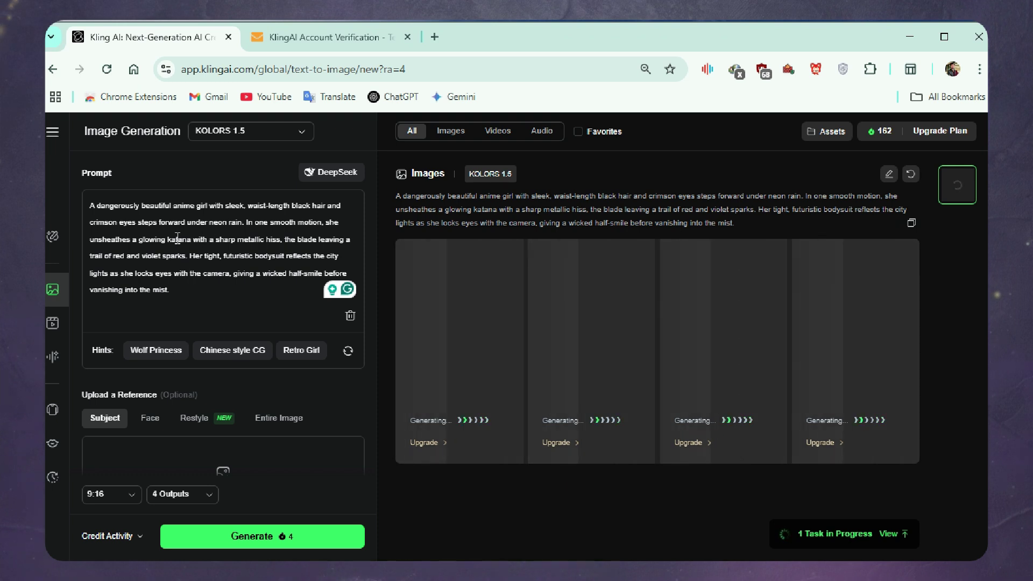
Generate images from two more prompts: a fierce anime girl with fiery red hair and golden eyes, and a violet-haired one flipping twin daggers.
key("ctrl+a")
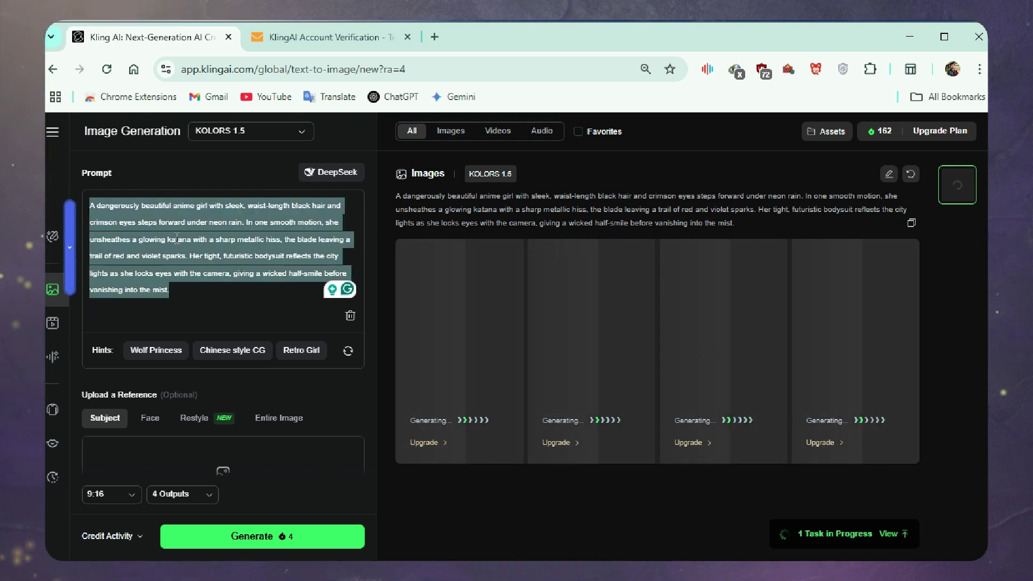
type("A fierce anime girl with short, fiery red hair and golden eyes twirls effortlessly in the air, her combat heels slicing through a wave of digital enemies. With a powerful electric kick, she shatters the ground, sending neon shockwaves in every direction. Her glossy, skin-tight jacket flares wide, lined with glowing circuitry patterns that pulse with each movement.")
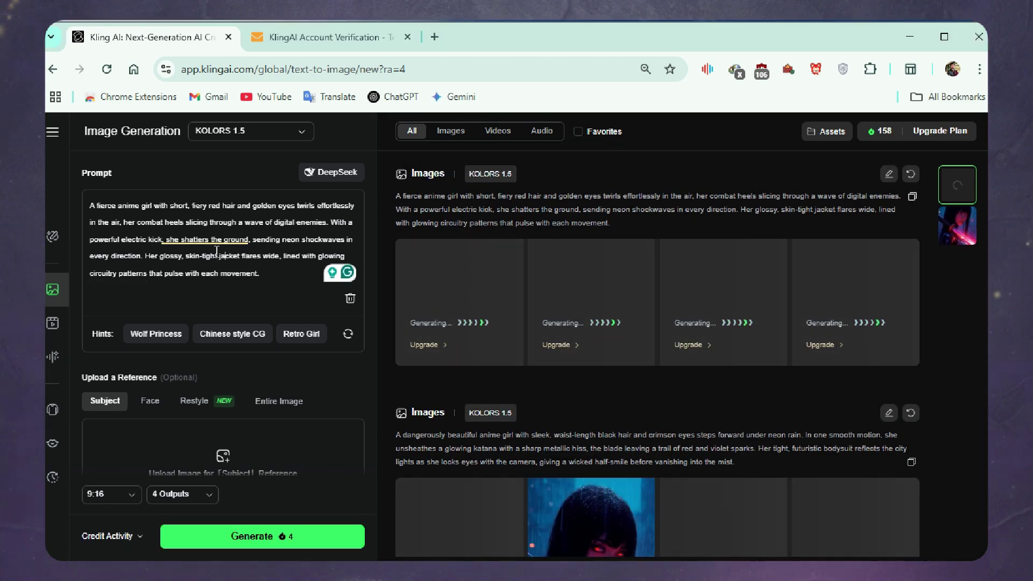
key("ctrl+a")
type("An alluring anime girl with dark violet hair cascading over one eye flips twin daggers in her hands as she struts through a neon-lit alley. Her leather corset gleams under the flashing lights, accented by violet cyber-runes tattooed down her arms. She gives a slow, dangerous smile, then dashes forward, leaving behind a trail of shimmering, violet energy.")
left_click(262, 537)
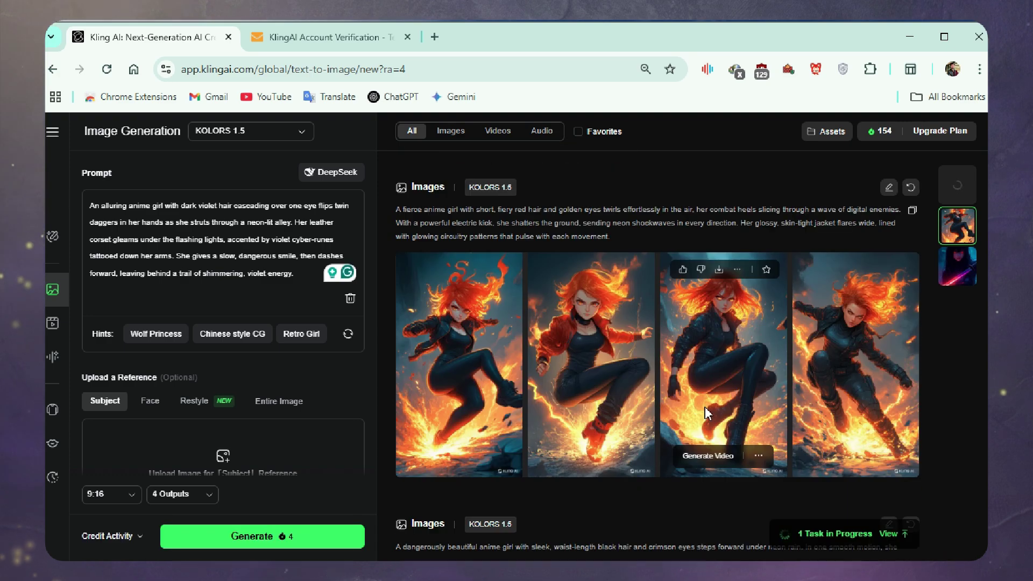
scroll(705, 407, "down", 5)
scroll(942, 411, "up", 5)
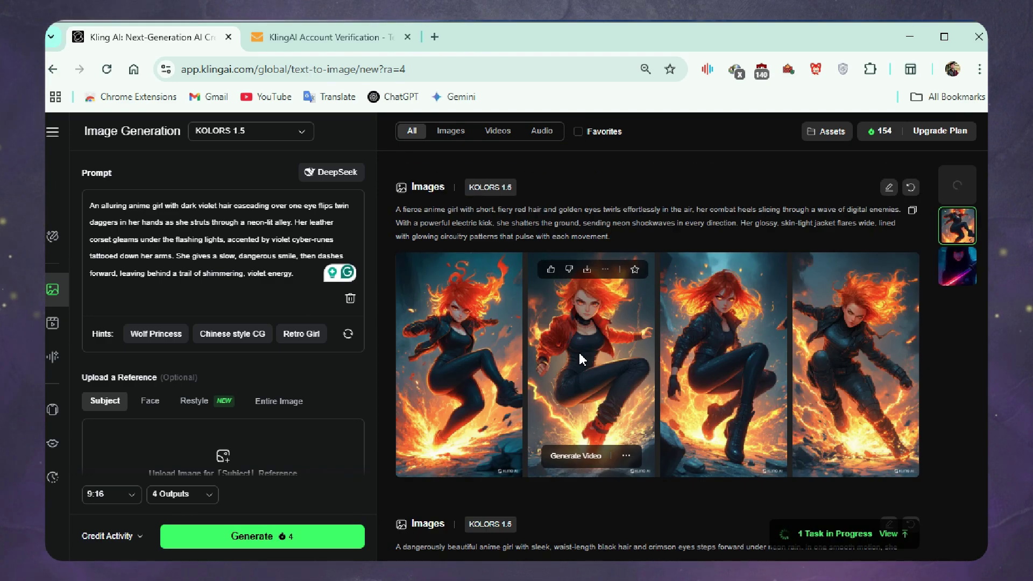
Try to generate images from a prompt about an anime girl with a burgundy ponytail and sniper rifle on a futuristic skyscraper's edge.
key("ctrl+a")
type("A stunning anime girl with long burgundy hair slicked into a high ponytail perches on a futuristic skyscraper's edge. She pulls a sleek sniper rifle to her shoulder with slow, deliberate movements, her glossy combat suit hugging every curve. The scope glows blood-red as she locks onto a distant target, exhaling a cold mist into the rain before firing a single, silent, lethal shot.")
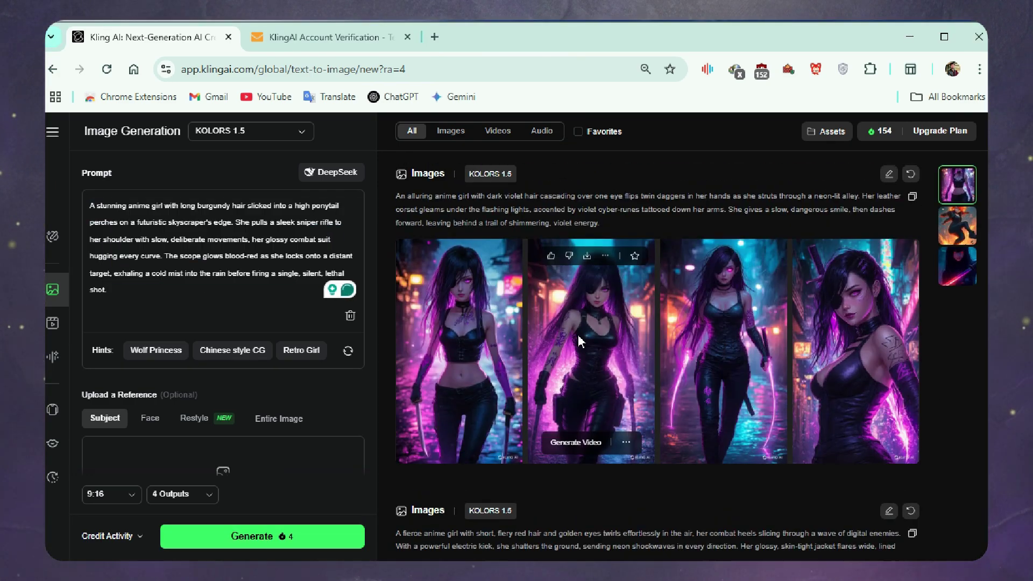
left_click(280, 537)
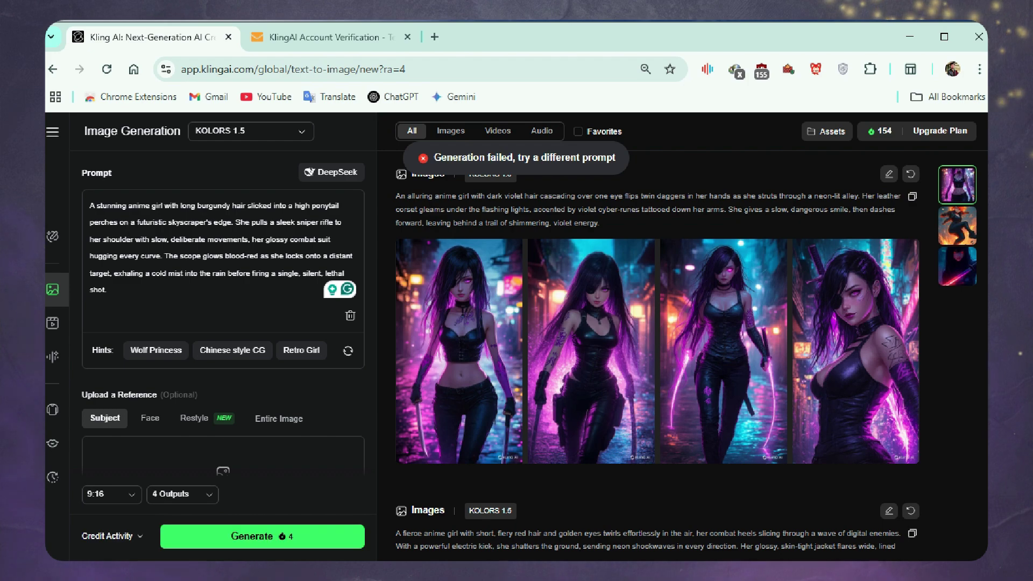
Generate images from a prompt about an anime girl with icy platinum twin tails typing midair on a holographic keyboard.
key("ctrl+a")
type("A seductive anime girl with icy platinum hair tied in twin tails smirks while typing midair on a holographic keyboard. With one sultry glance back, she hits ENTER — and the world behind her glitches violently. Her cropped jacket rides up slightly as the ground cracks in neon-blue fractures under her boots, data fragments floating like burning petals around her silhouette.")
left_click(262, 537)
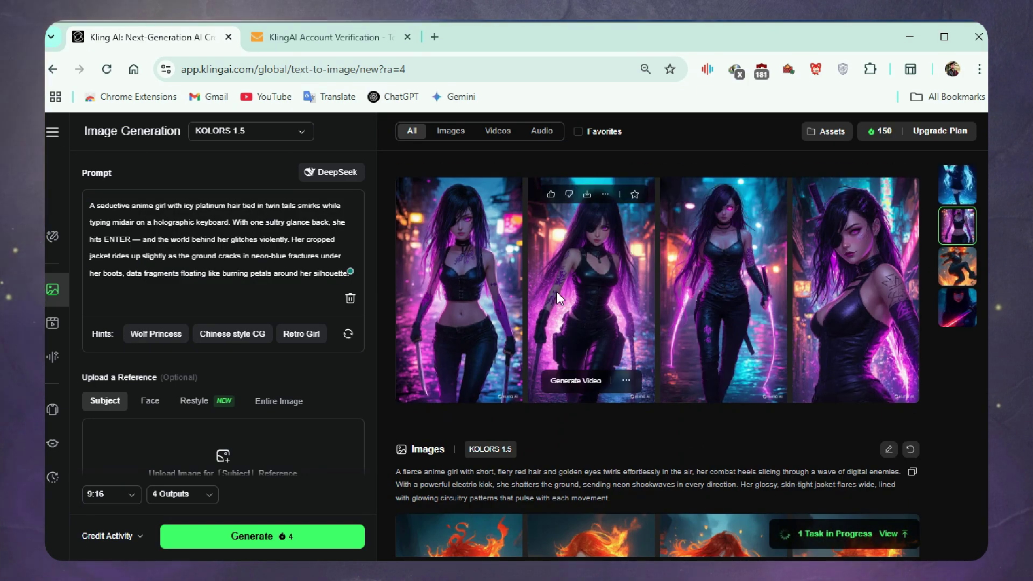
Inspect the generated red-haired, black-haired and platinum-haired anime images in the enlarged view.
left_click(559, 294)
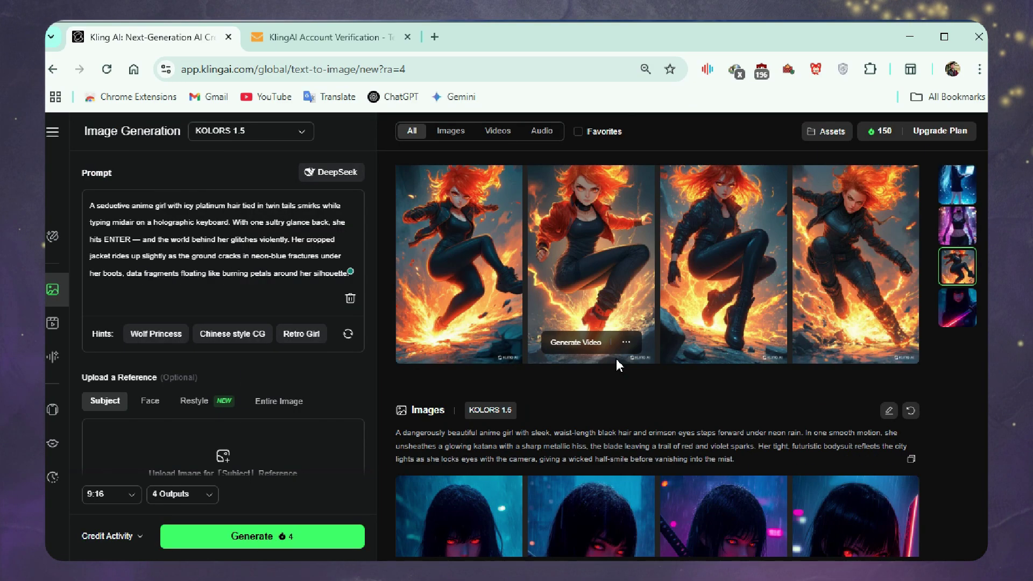
scroll(618, 366, "up", 1)
left_click(853, 322)
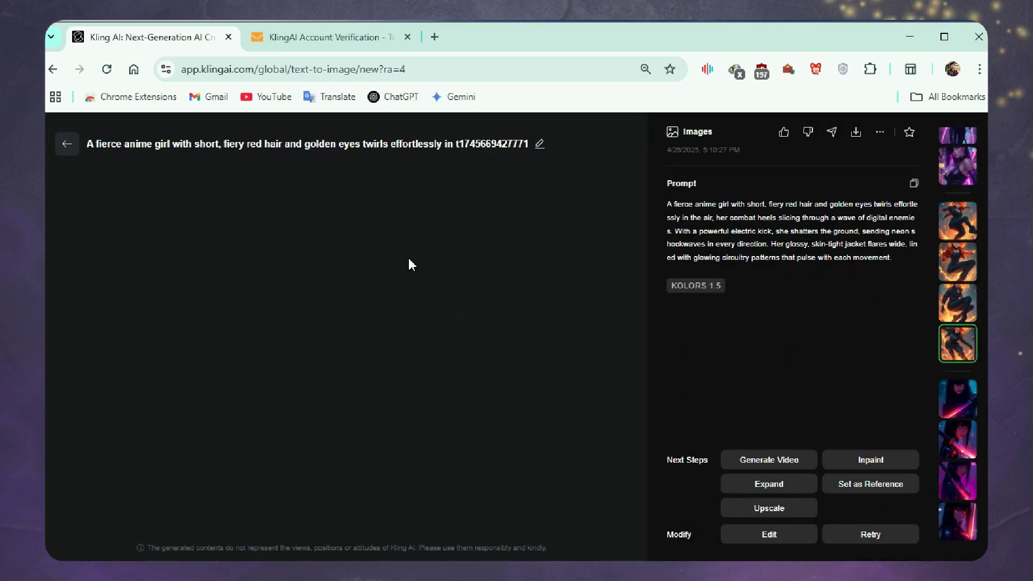
left_click(56, 146)
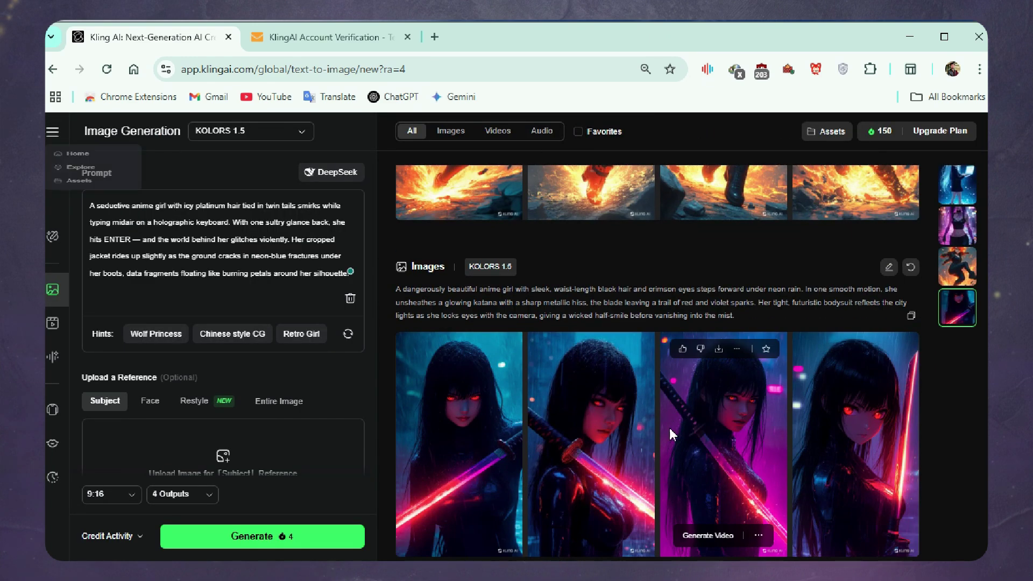
left_click(507, 457)
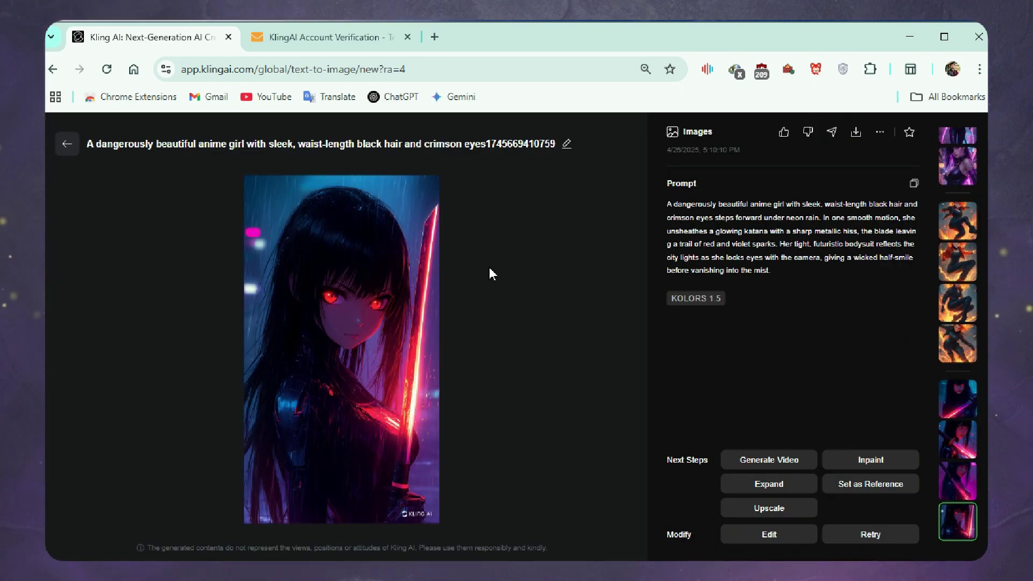
left_click(65, 143)
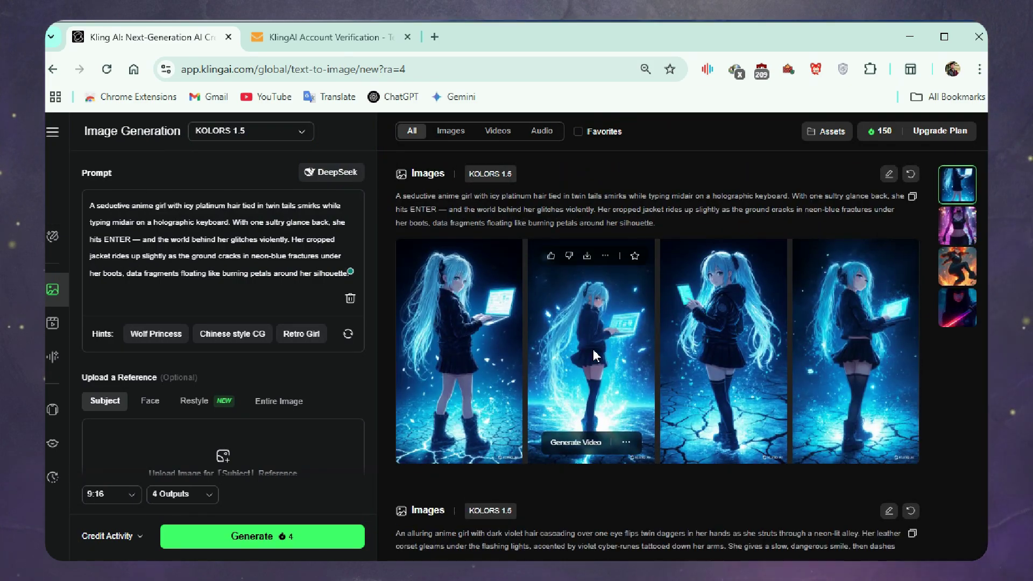
left_click(593, 351)
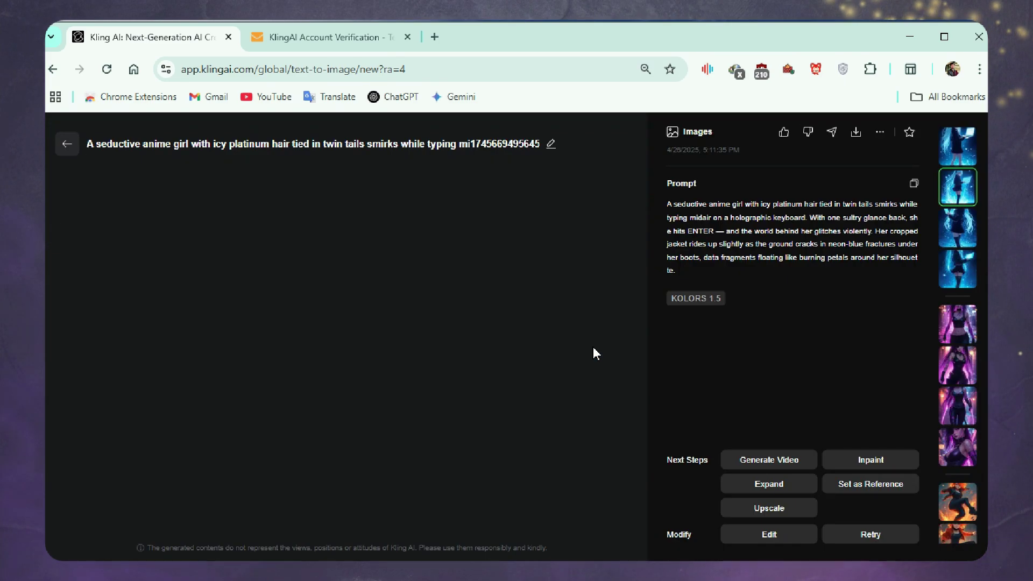
left_click(66, 143)
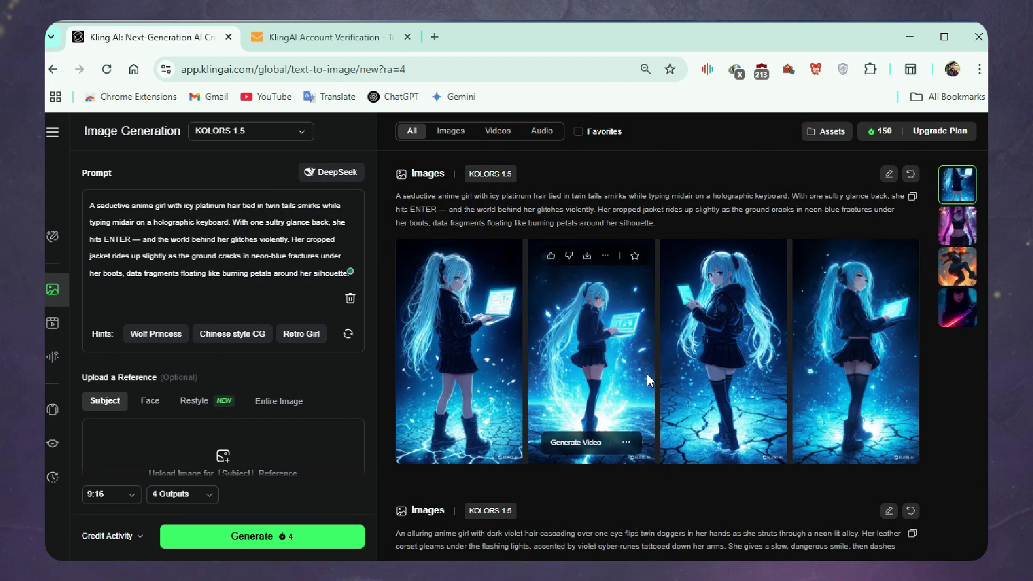
Open the fourth image of the black-haired katana girl set and use it as the start of a video generation.
scroll(705, 428, "down", 10)
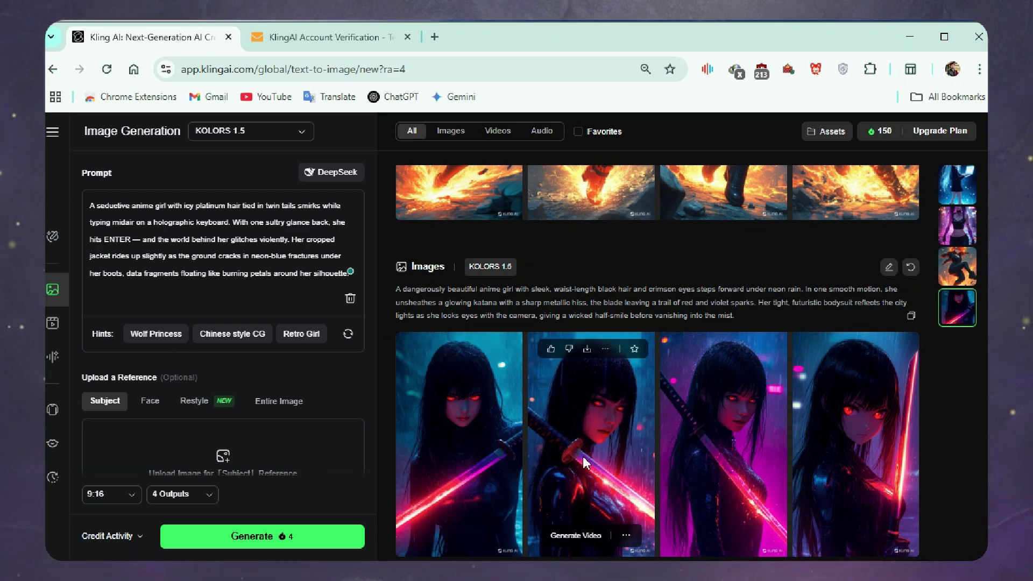
left_click(835, 472)
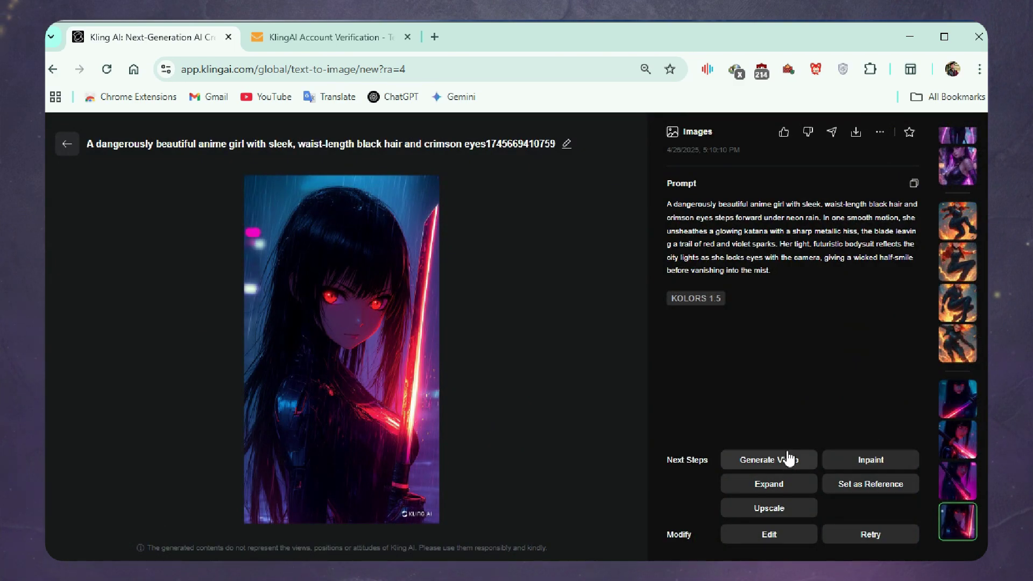
left_click(754, 461)
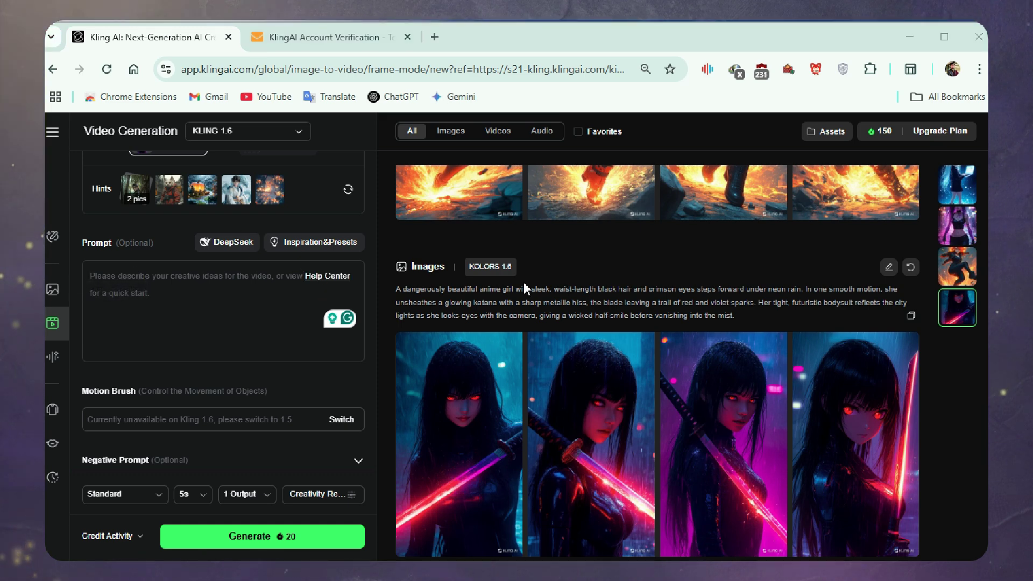
Enter the neon rain katana prompt for the video and generate one 5s output in Standard mode with KLING 1.6.
left_click(235, 293)
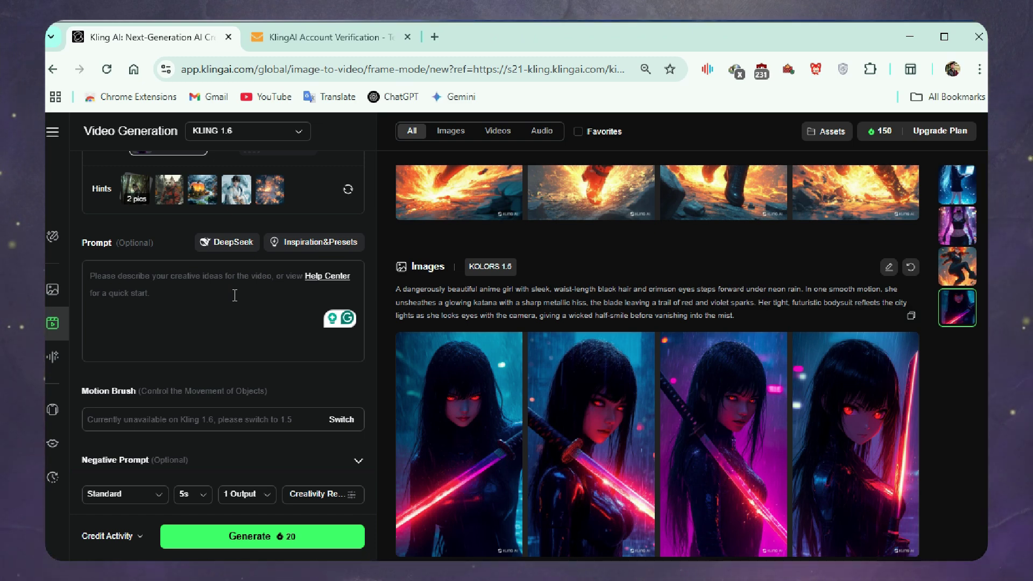
type("A dangerously beautiful anime girl with sleek, waist-length black hair and crimson eyes steps forward under neon rain. In one smooth motion, she unsheathes a glowing katana with a sharp metallic hiss, the blade leaving a trail of red and violet sparks. Her tight, futuristic bodysuit reflects the city lights as she locks eyes with the camera, giving a wicked half-smile before vanishing into the mist.")
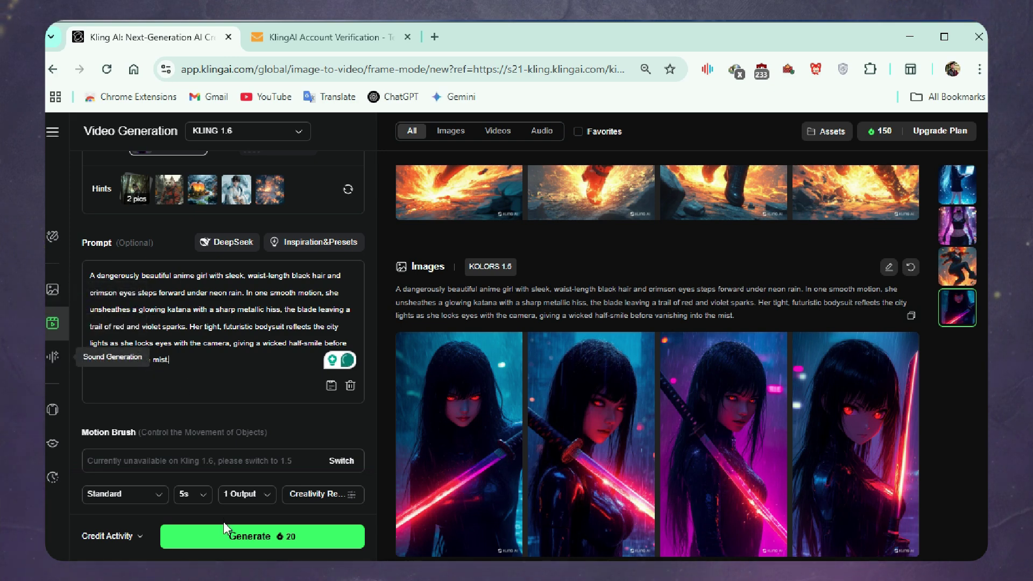
left_click(255, 540)
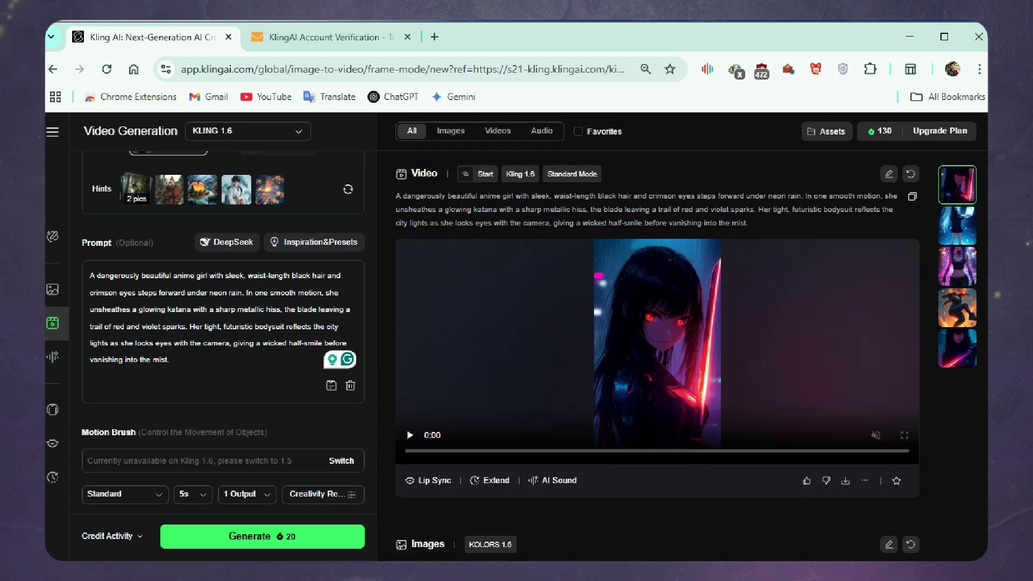
Open the finished katana girl video, download it, check it in the recent downloads, and return to the generation list.
left_click(624, 361)
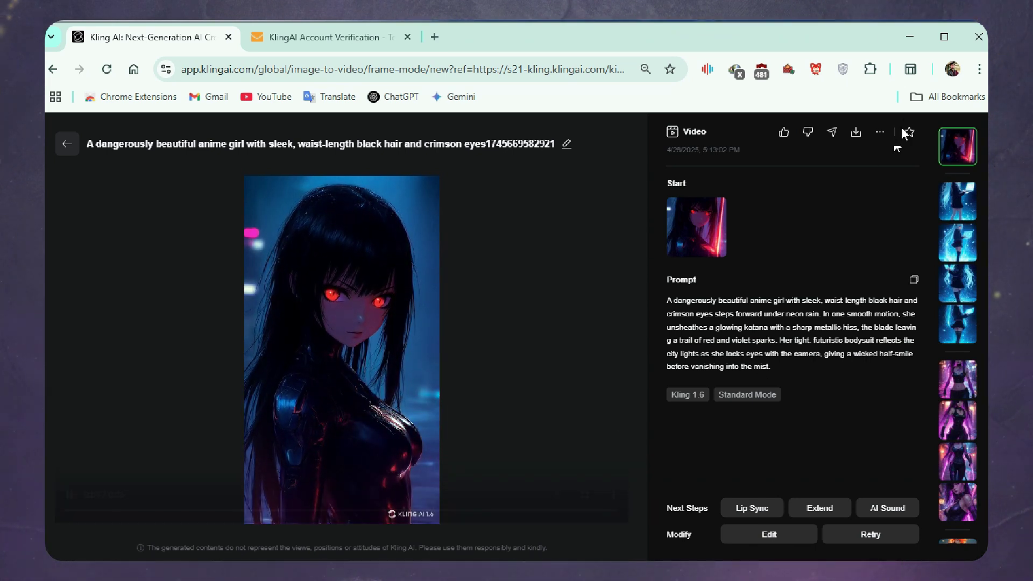
mouse_move(856, 141)
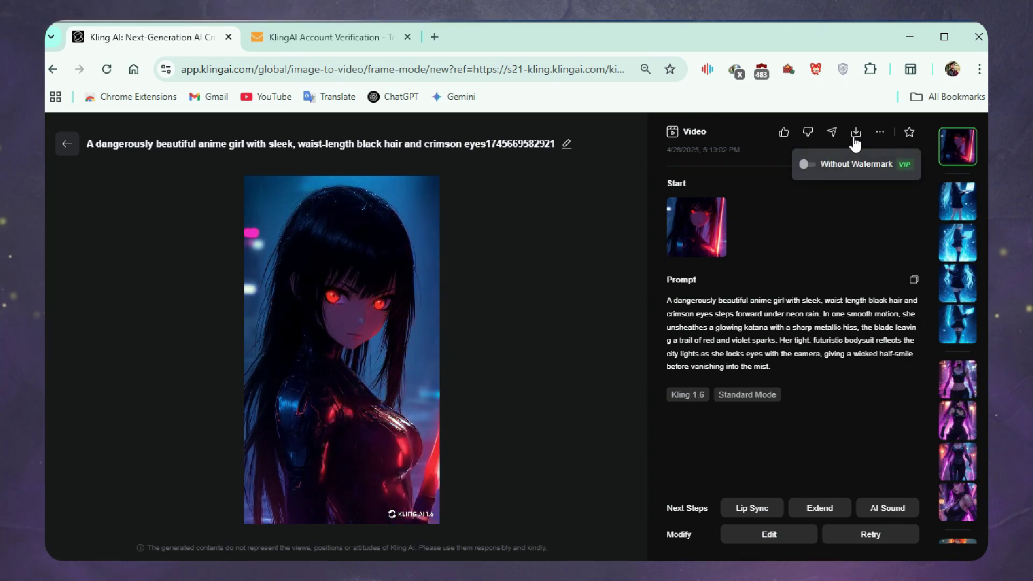
left_click(855, 135)
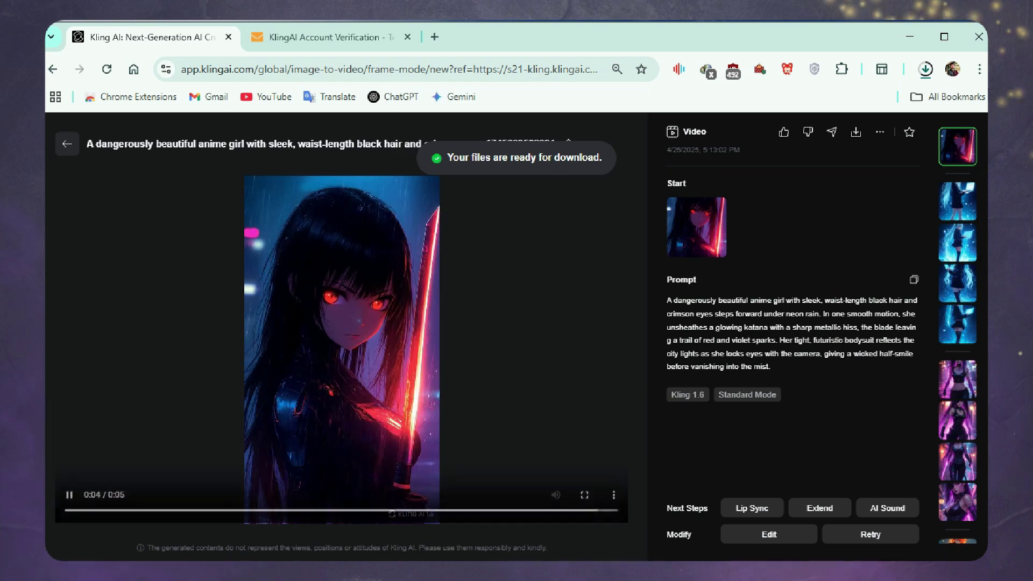
left_click(933, 74)
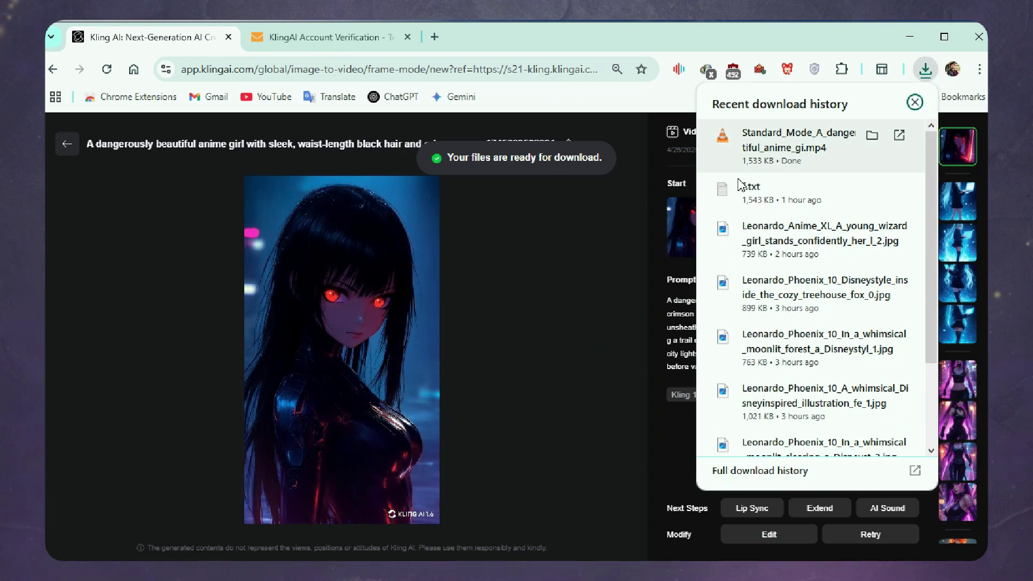
left_click(627, 221)
left_click(67, 144)
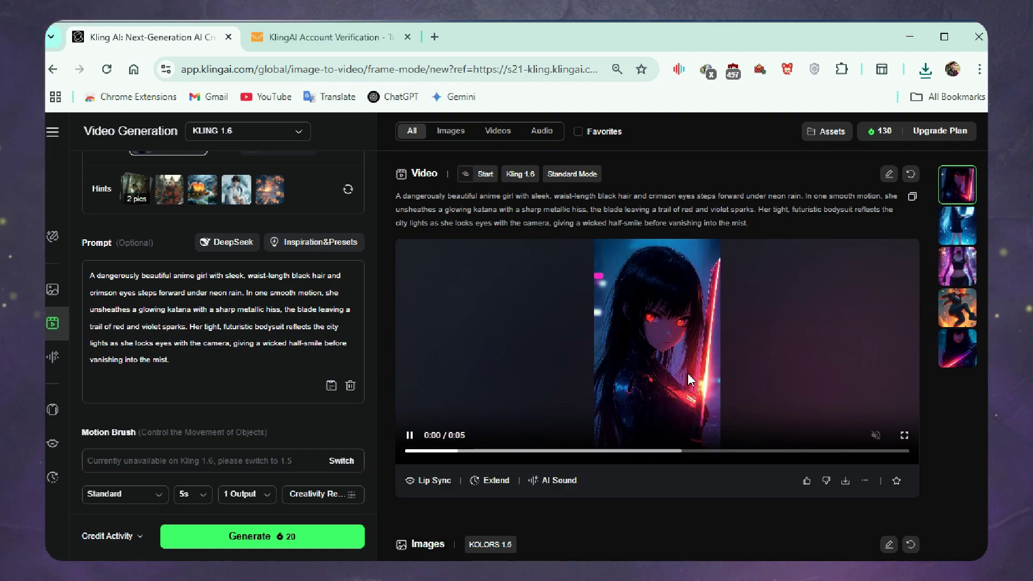
Generate 5s Standard videos from the fourth fiery red-haired girl image and a violet-haired dagger girl image, using their original prompts.
scroll(630, 409, "down", 7)
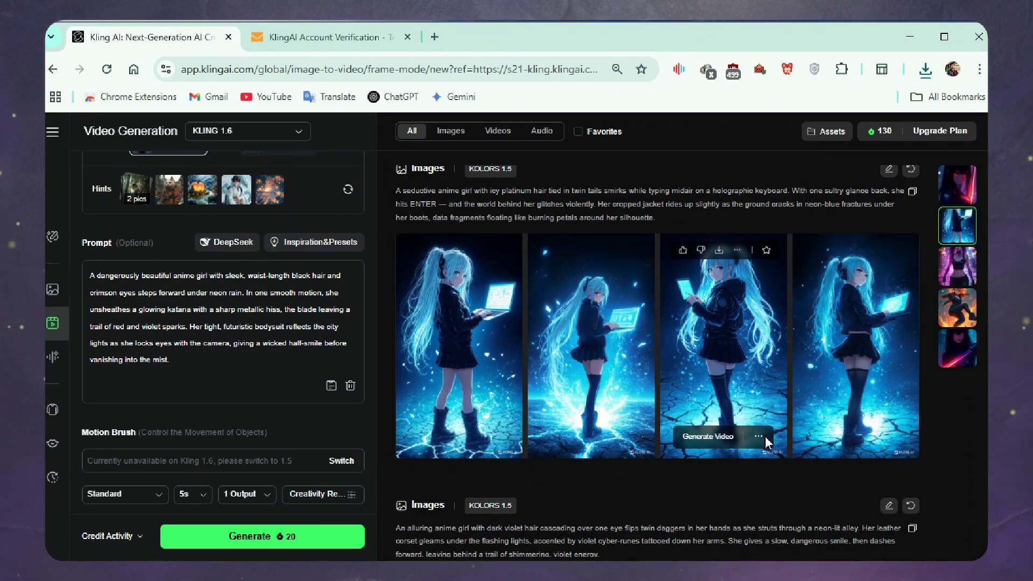
scroll(730, 451, "down", 10)
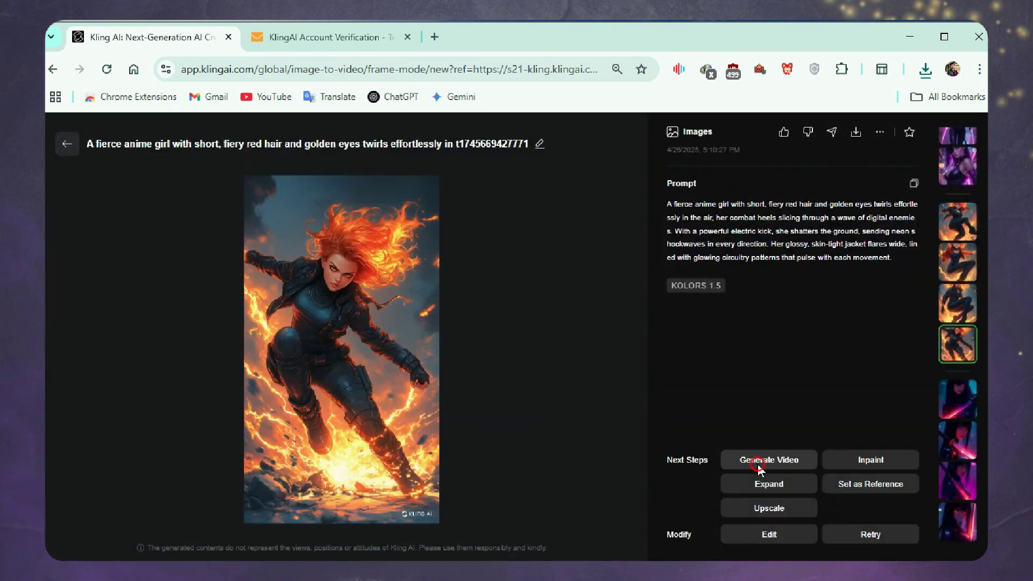
left_click(786, 461)
left_click(200, 538)
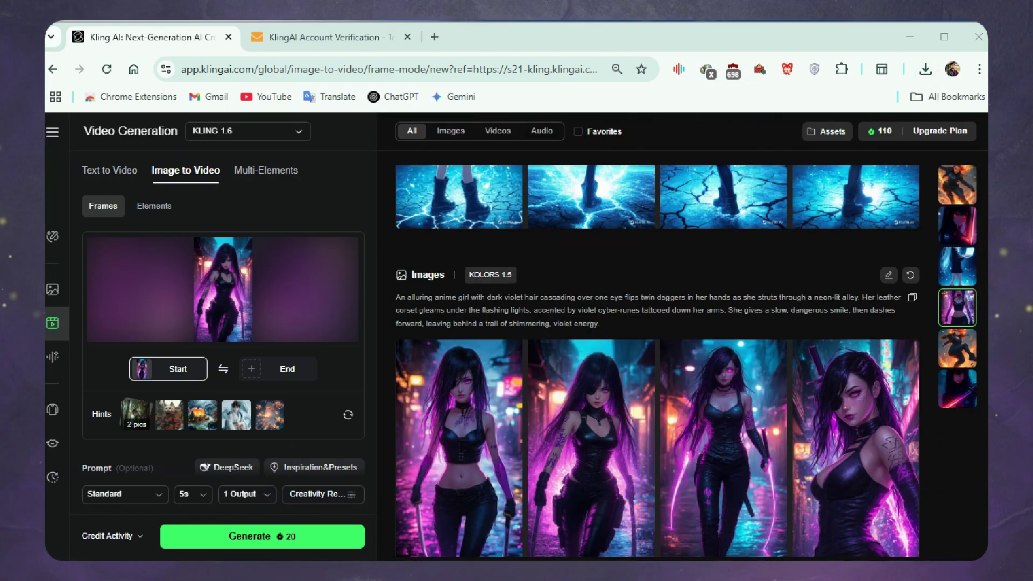
scroll(226, 377, "down", 4)
left_click(235, 536)
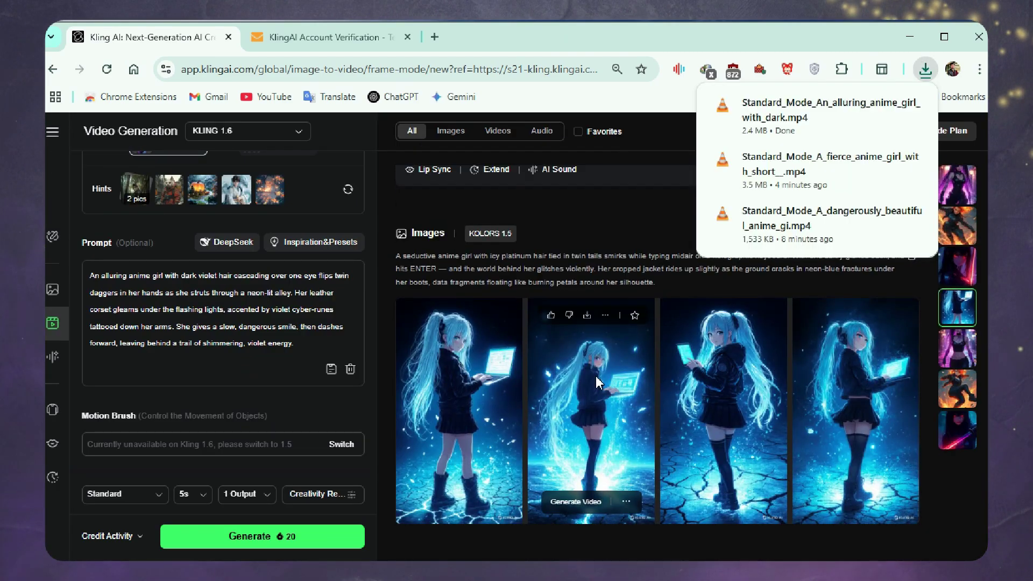
Generate a 5s Standard video from the first platinum twin-tailed girl image with its original prompt and download the result.
left_click(596, 376)
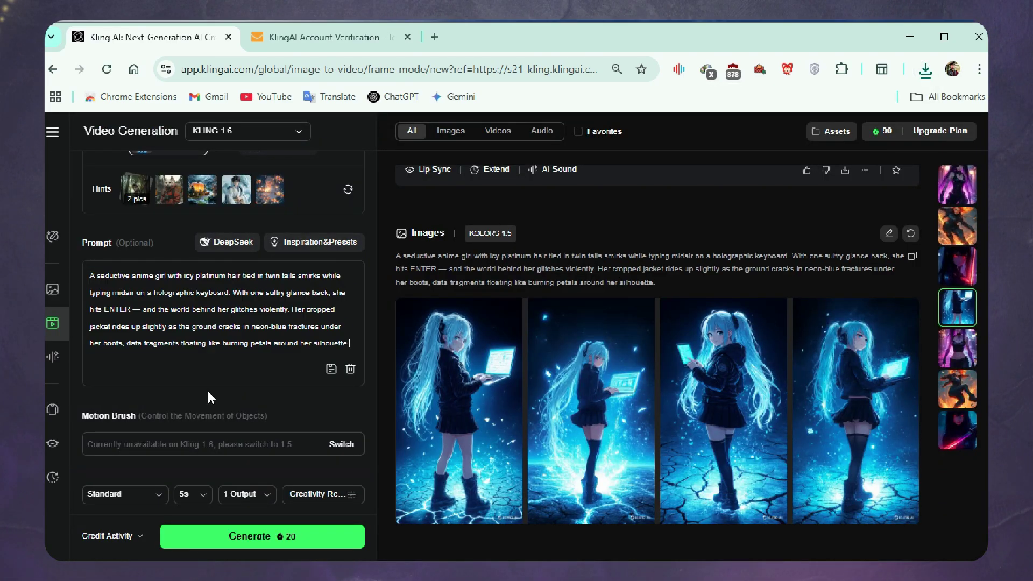
scroll(552, 344, "up", 5)
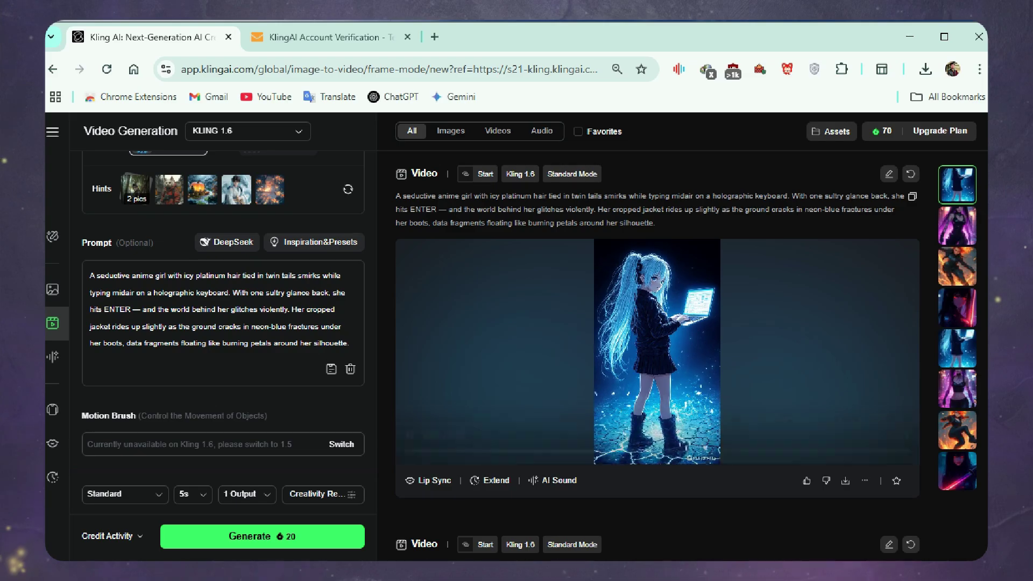
left_click(492, 315)
left_click(856, 133)
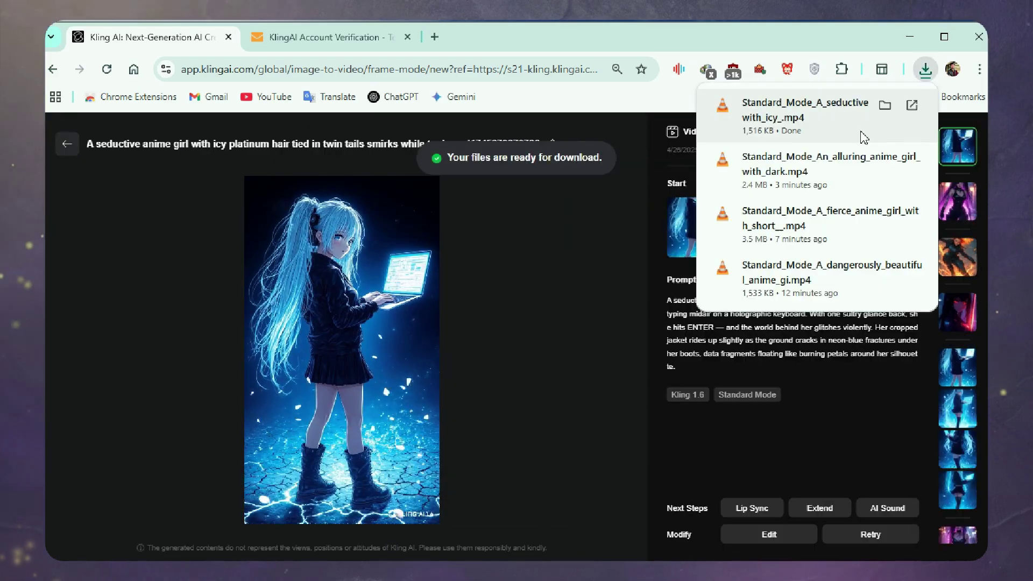